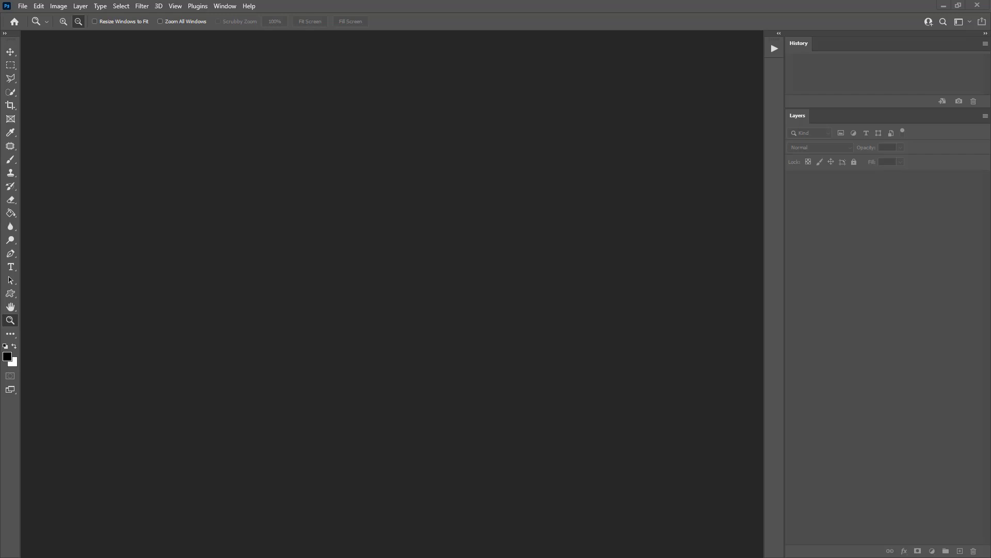
Step: Extract LSP CAKE SMASH CUTIE.zip into a same-named folder in DEMO DOWNLOADS
drag(221, 266, 369, 155)
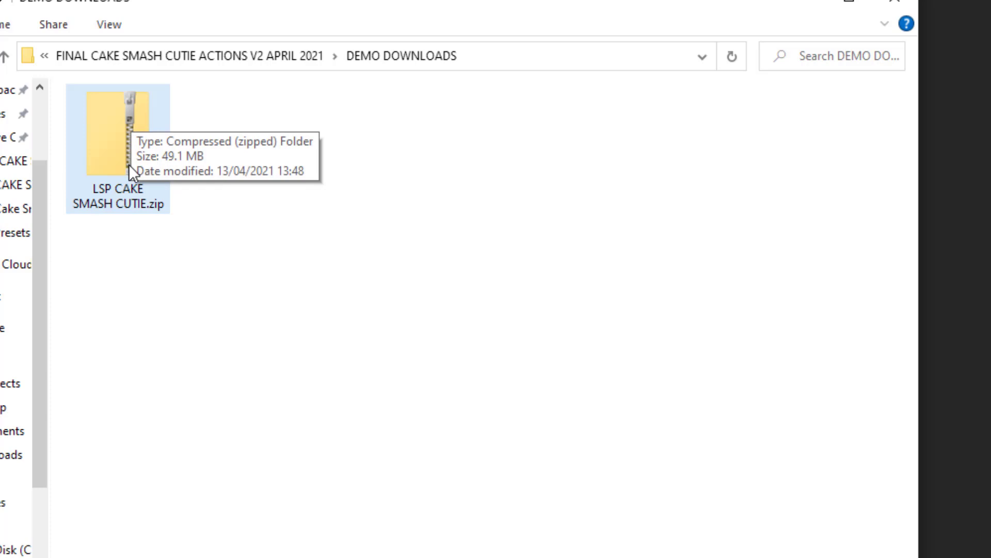
right_click(125, 112)
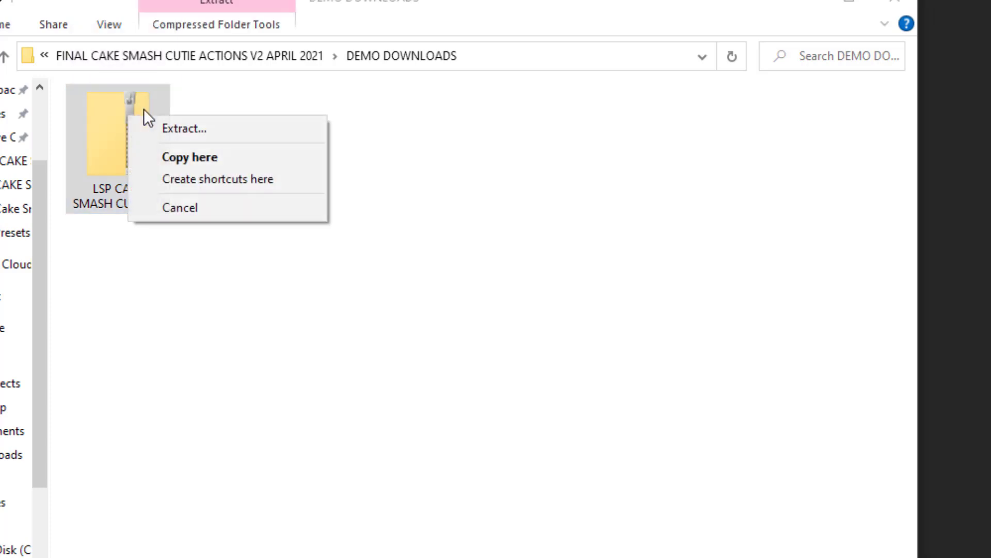
click(97, 98)
right_click(97, 97)
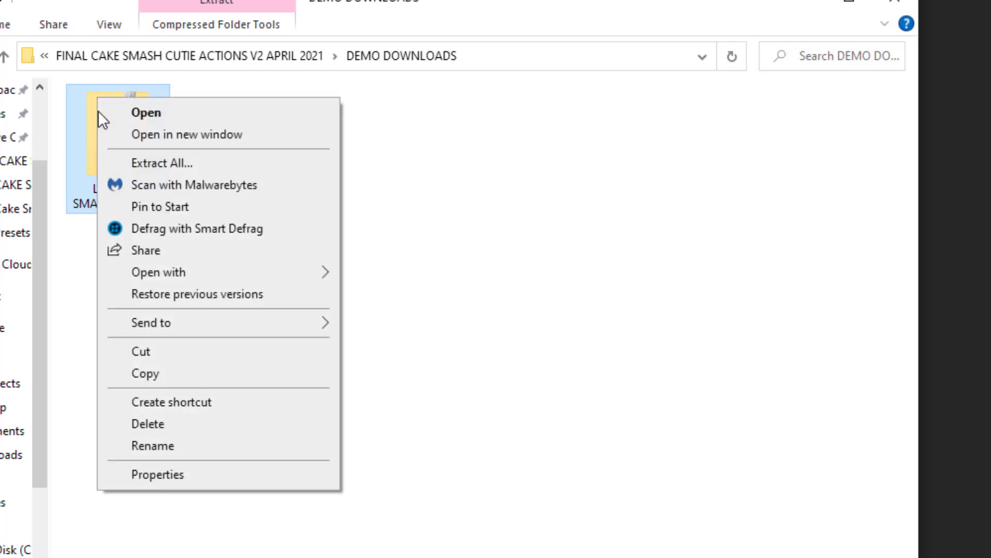
click(175, 164)
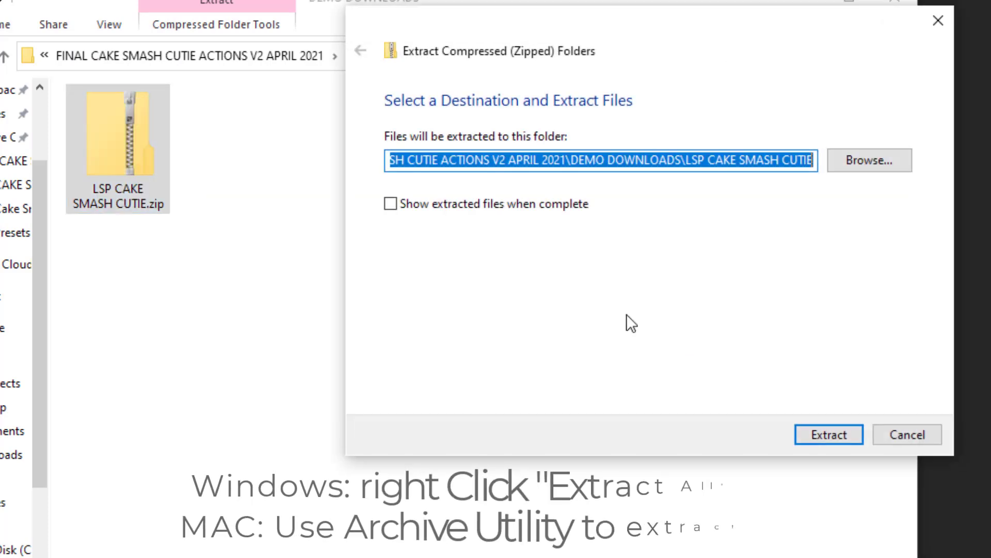
click(840, 437)
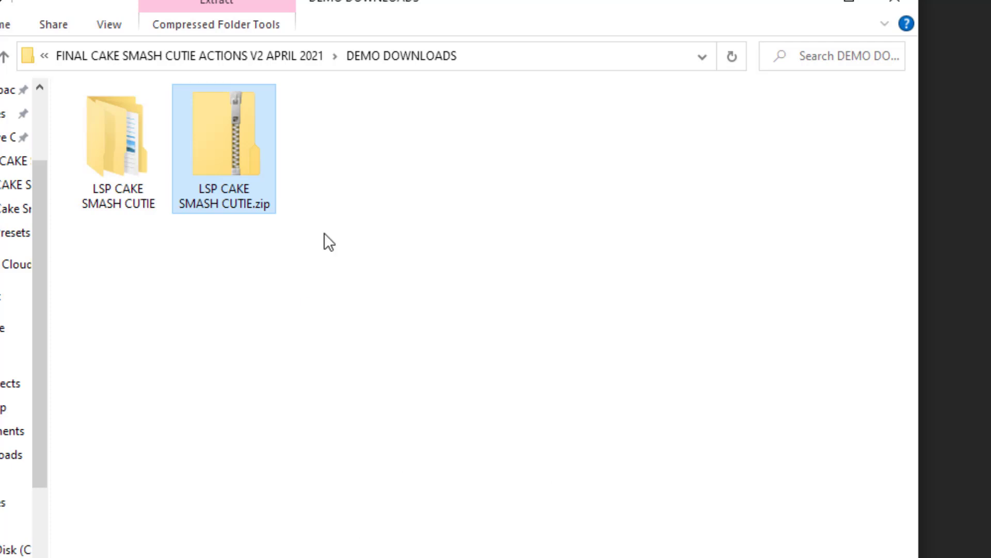
Step: Open the extracted LSP CAKE SMASH CUTIE folder and look inside Cake Smash BONUSES BY LSP
double_click(113, 149)
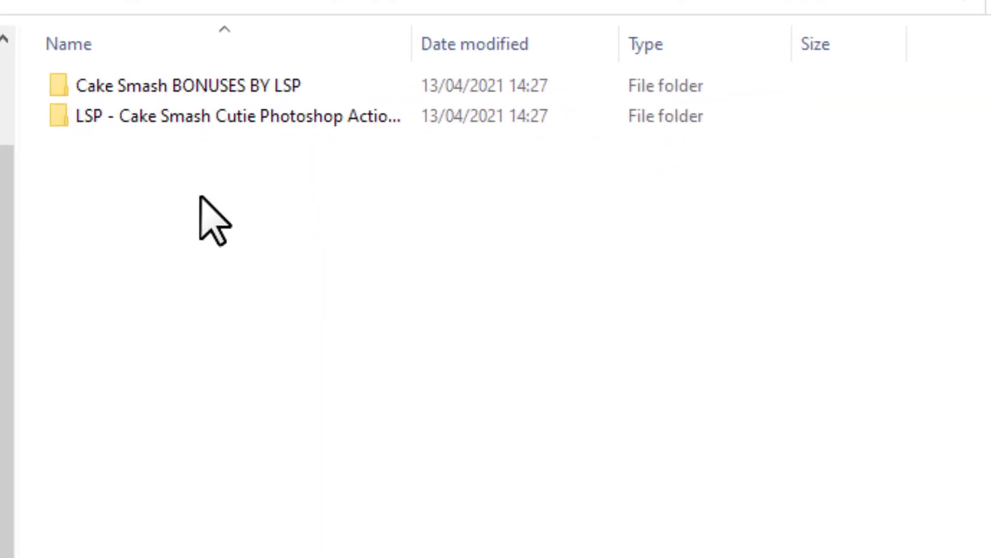
click(92, 126)
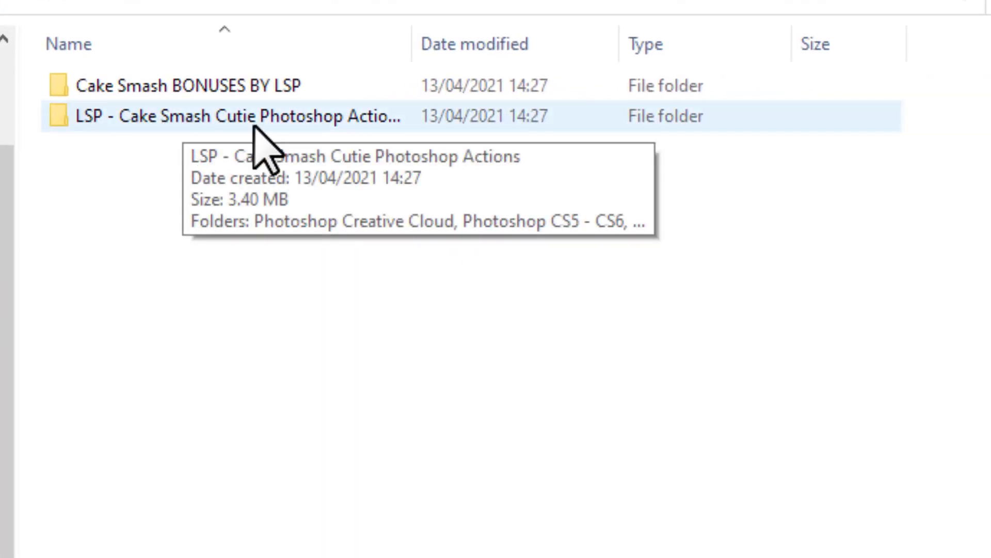
click(250, 85)
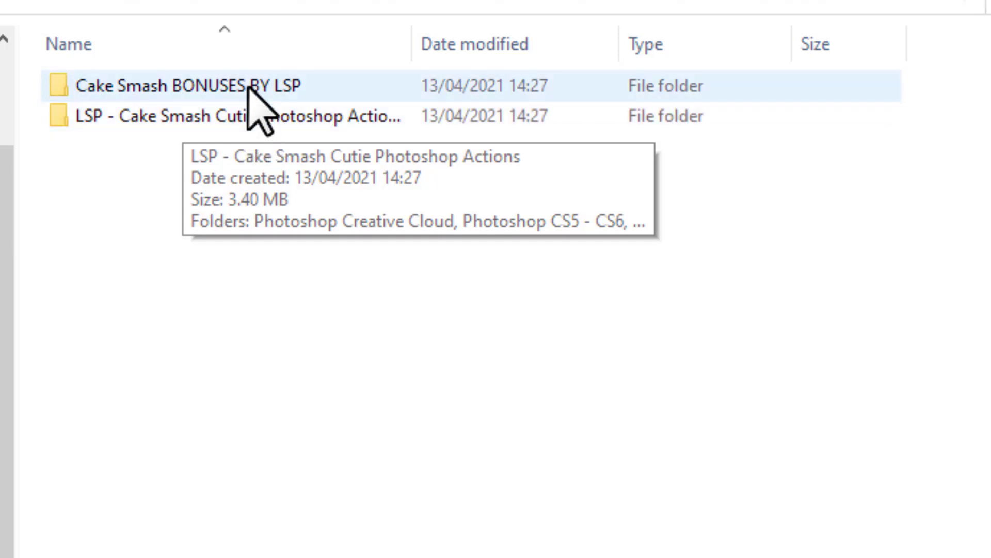
click(215, 177)
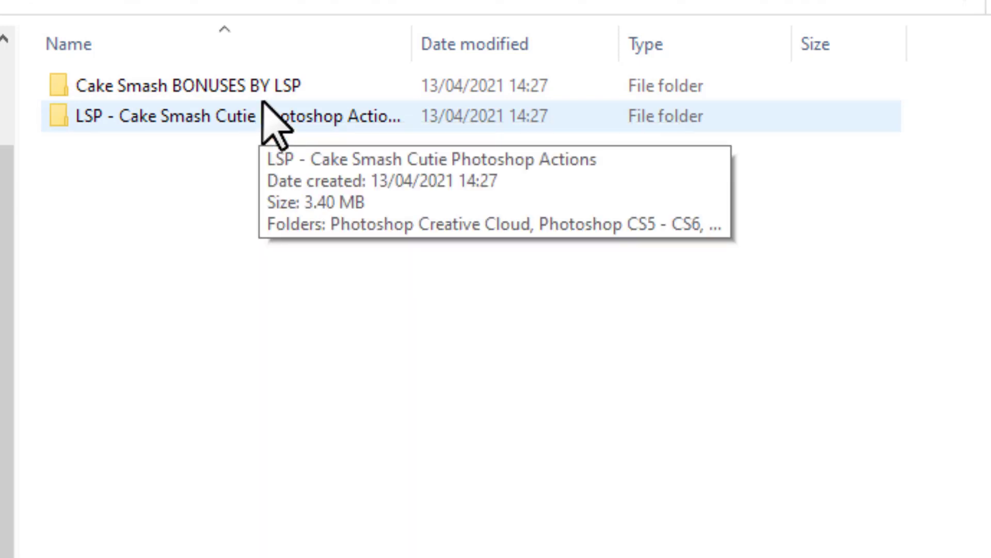
double_click(255, 85)
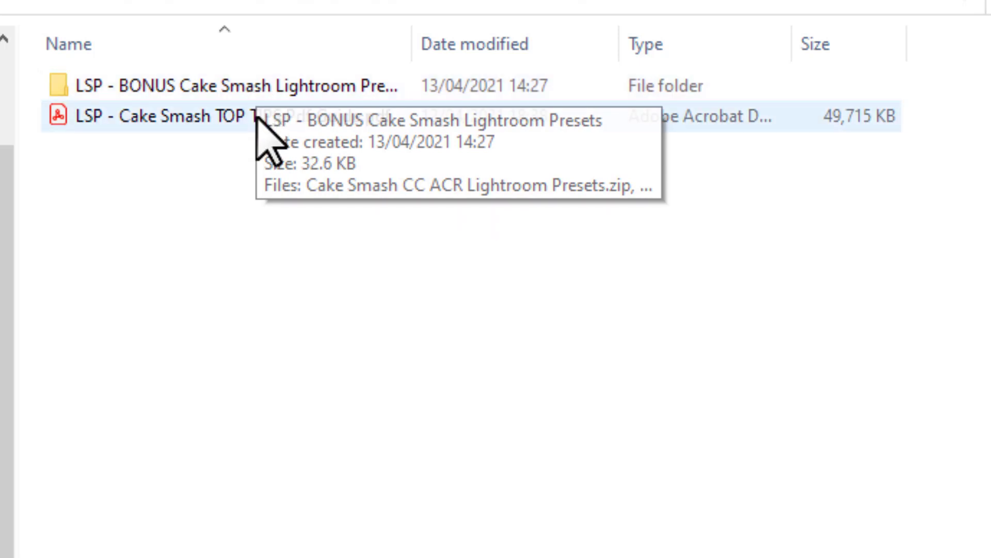
click(376, 3)
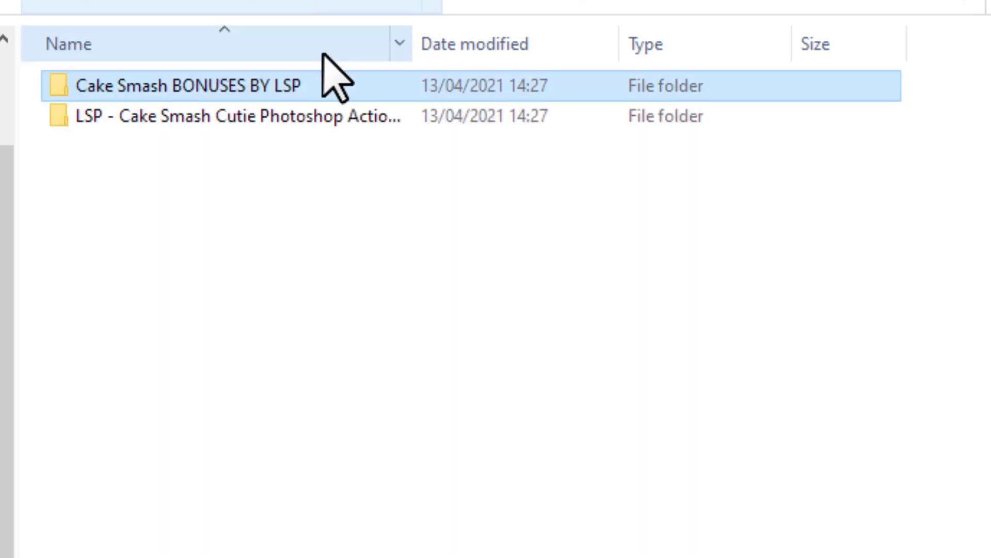
Step: Open LSP - Cake Smash Cutie Photoshop Actions, then its Photoshop Creative Cloud subfolder
double_click(268, 124)
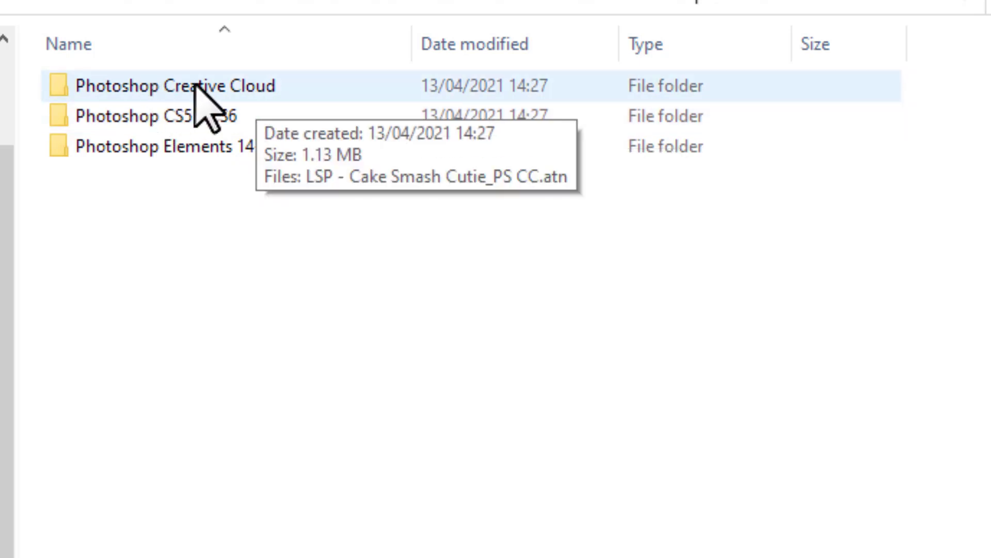
click(175, 116)
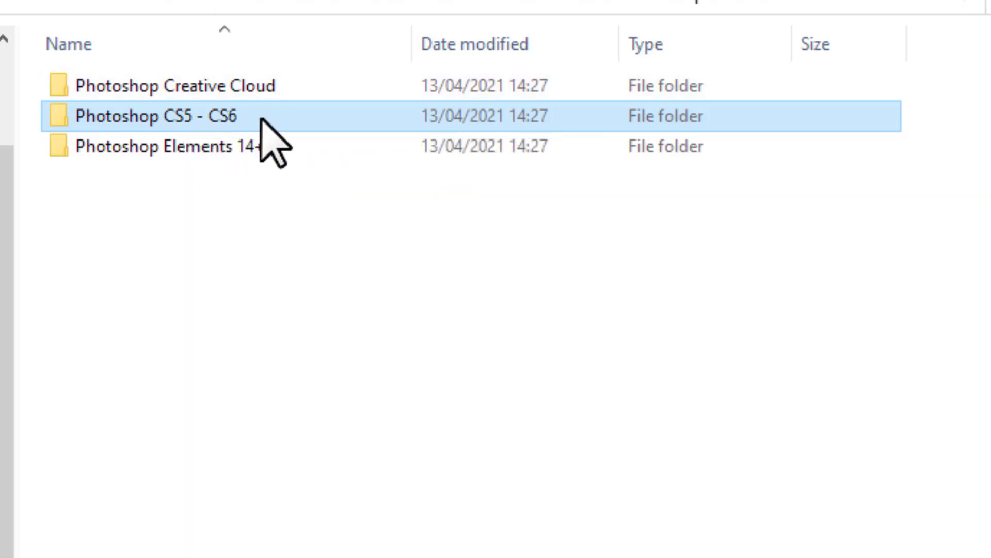
click(262, 87)
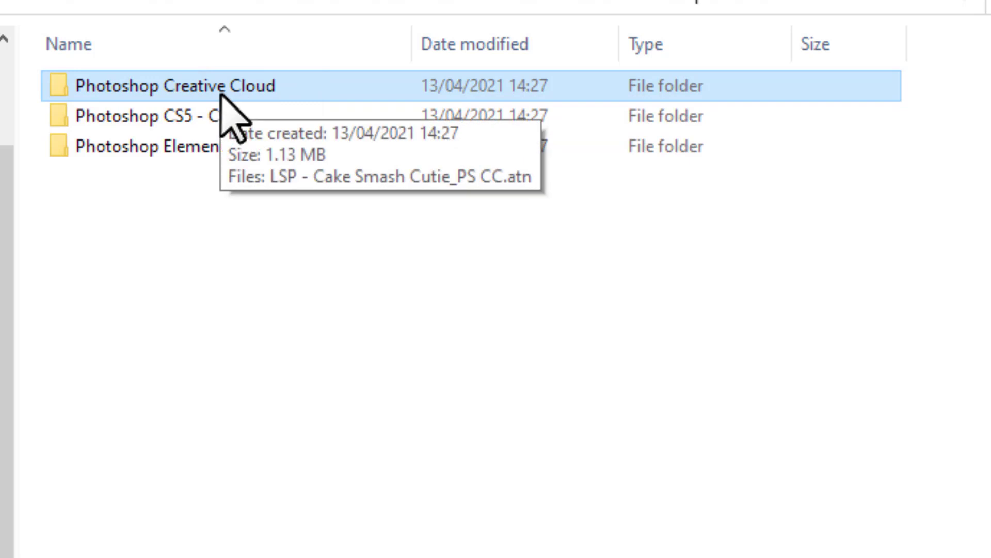
click(187, 150)
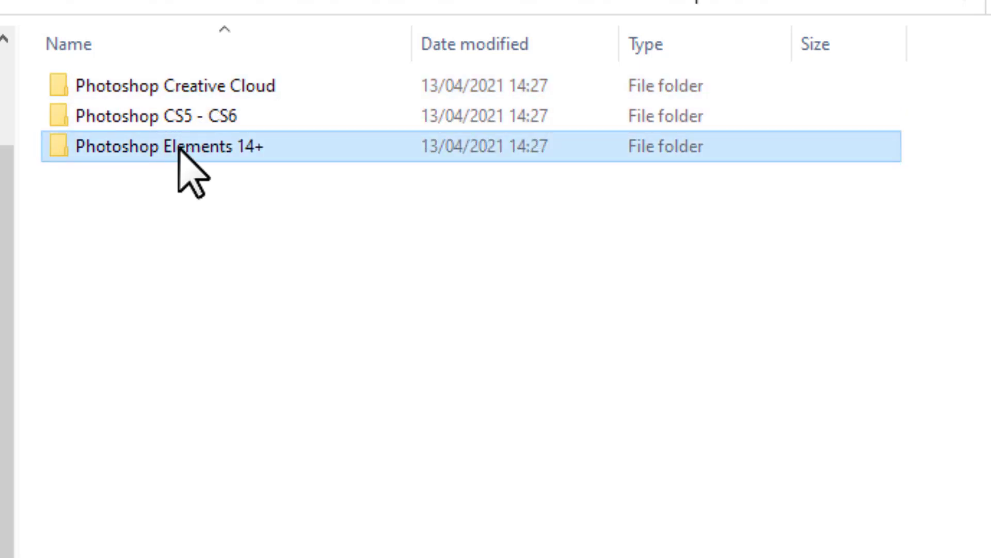
click(187, 289)
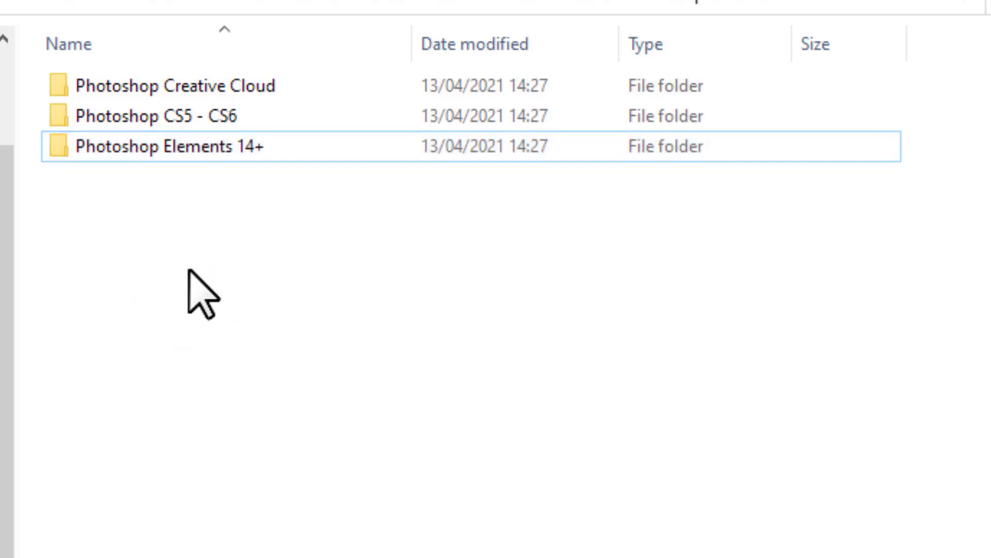
double_click(235, 83)
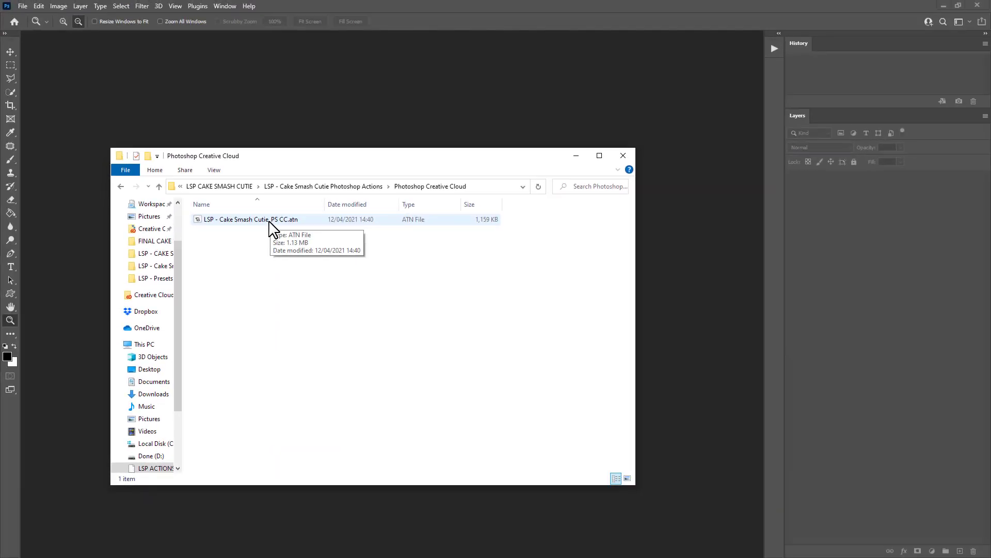
Step: Load LSP - Cake Smash Cutie_PS CC.atn into Photoshop by opening the file
mouse_move(270, 222)
mouse_down()
mouse_move(303, 221)
mouse_move(398, 115)
mouse_move(279, 222)
mouse_up()
double_click(278, 219)
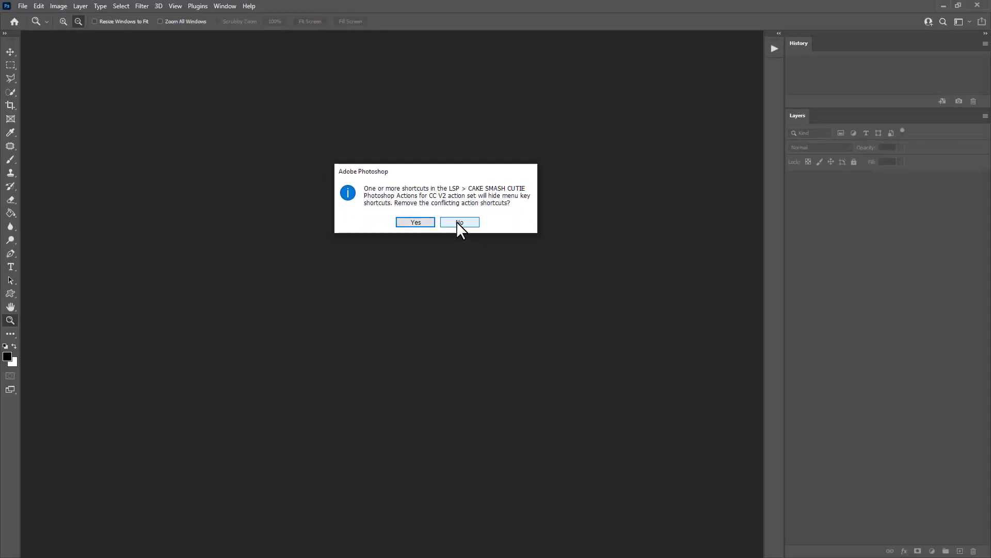
Step: Decline removing conflicting shortcuts for the LSP > CAKE SMASH CUTIE action set
click(456, 221)
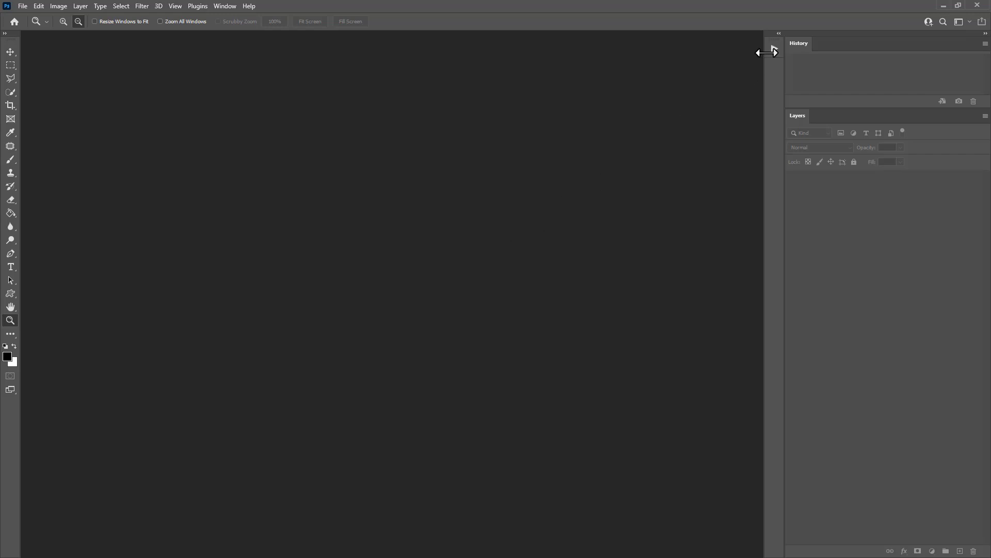
Step: Show the Actions panel from the Window menu, widened and docked beside History and Layers
click(774, 49)
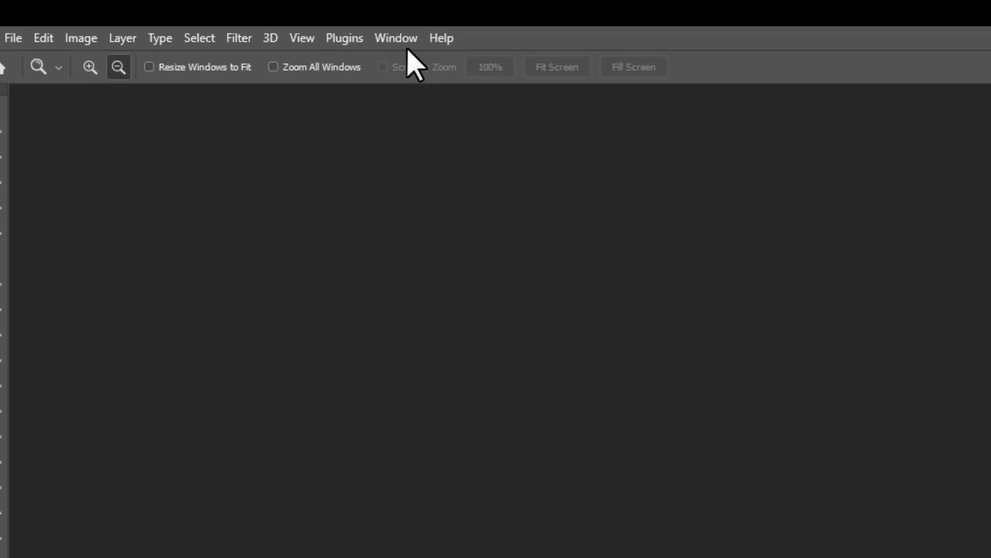
click(405, 45)
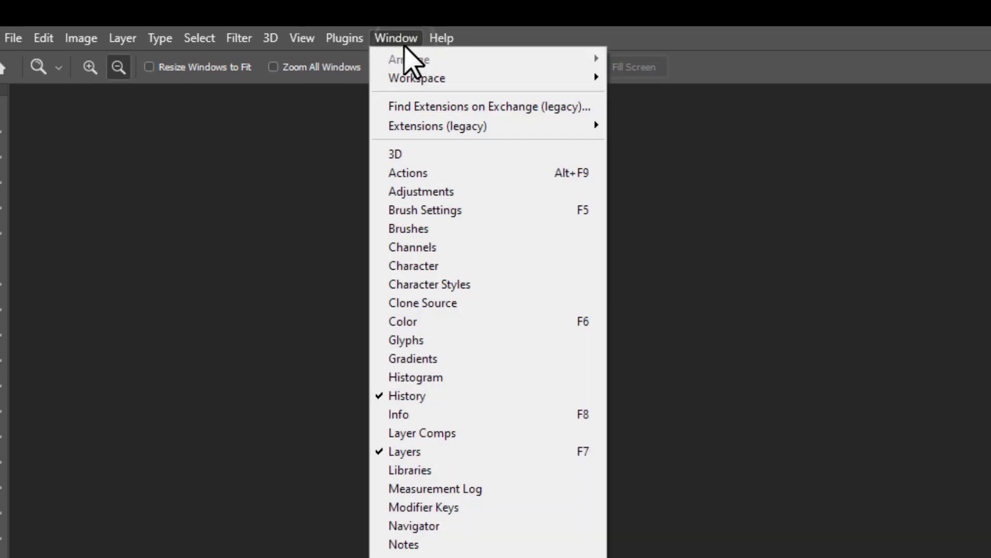
click(444, 175)
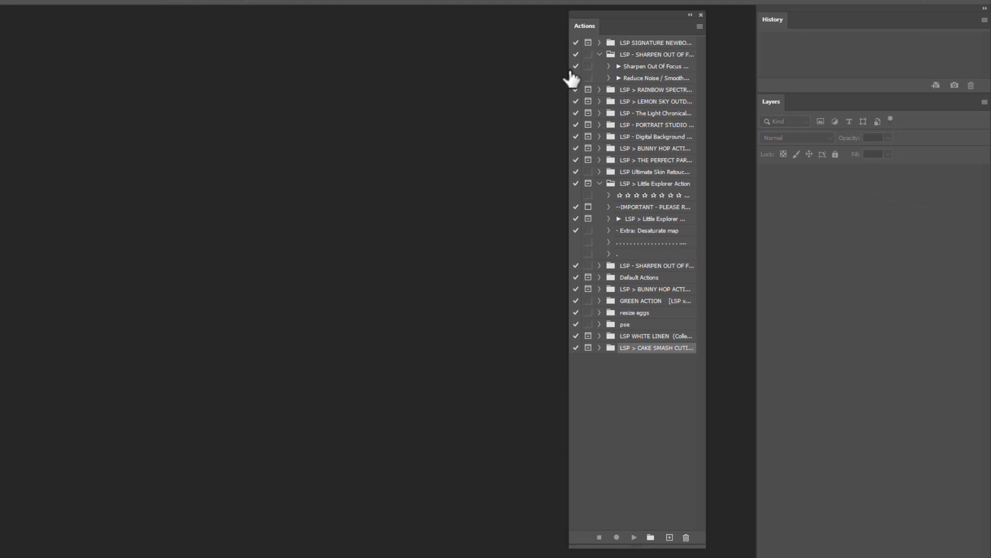
drag(569, 70, 535, 71)
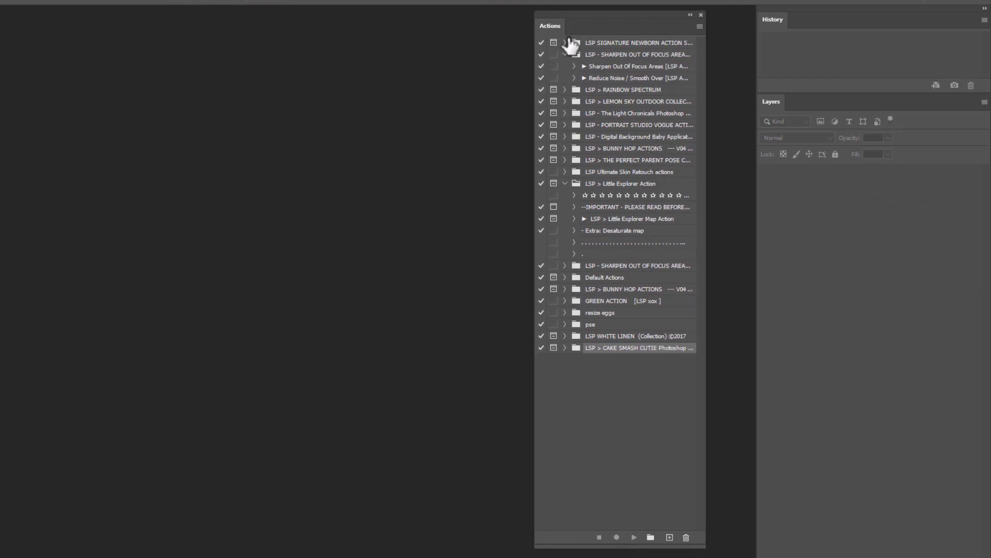
drag(548, 25, 754, 57)
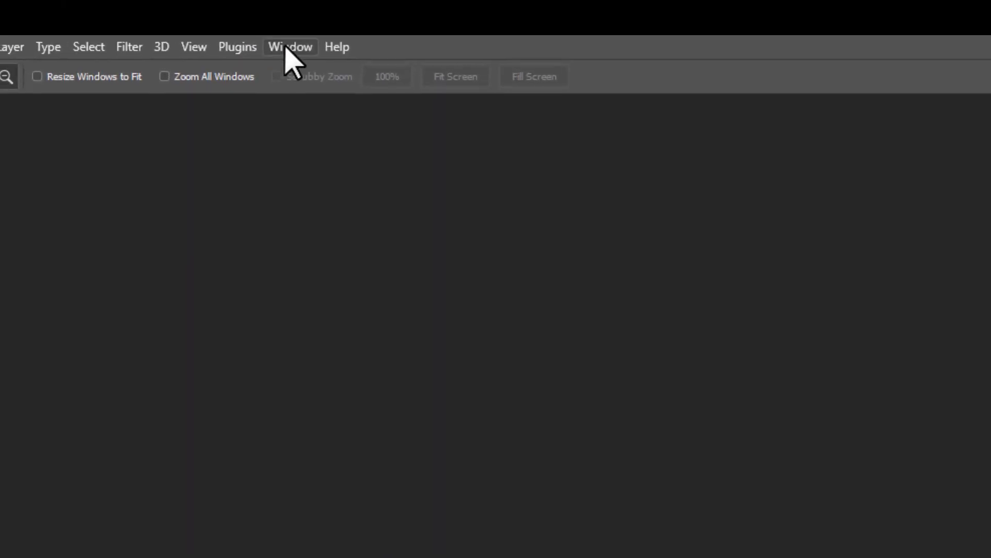
Step: Collapse the sharpen out-of-focus and Little Explorer sets, drag CAKE SMASH CUTIE to the top, and expand it
click(289, 48)
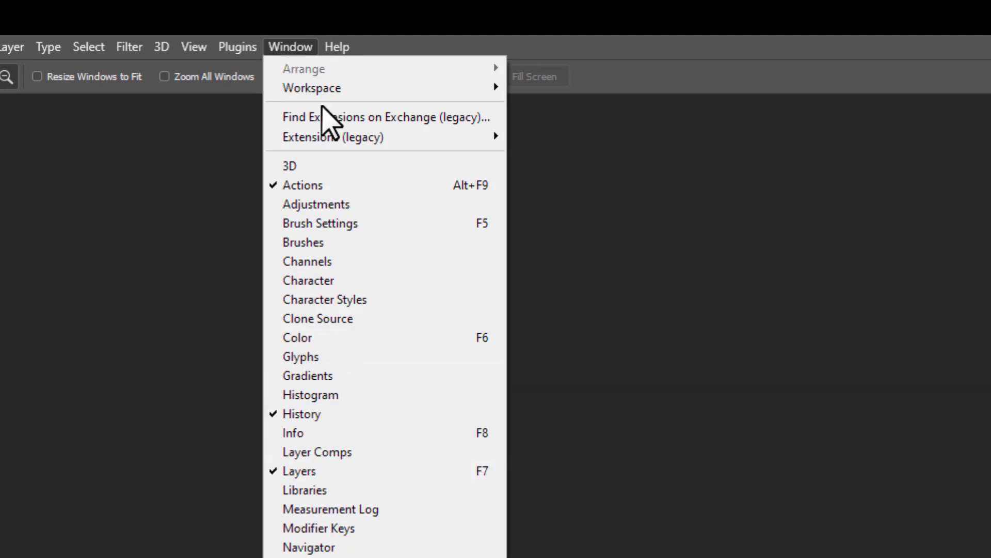
click(300, 47)
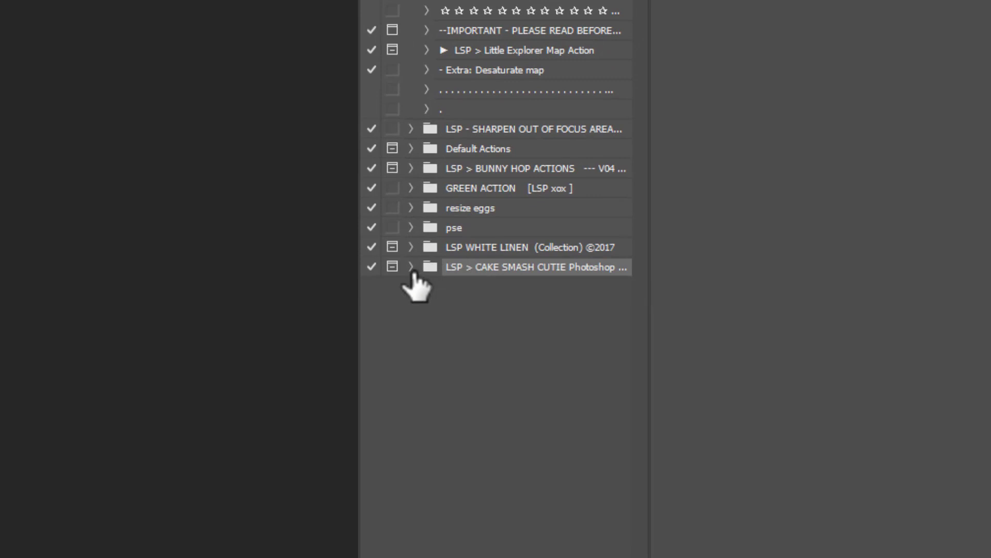
click(411, 268)
scroll(515, 398, down, 2)
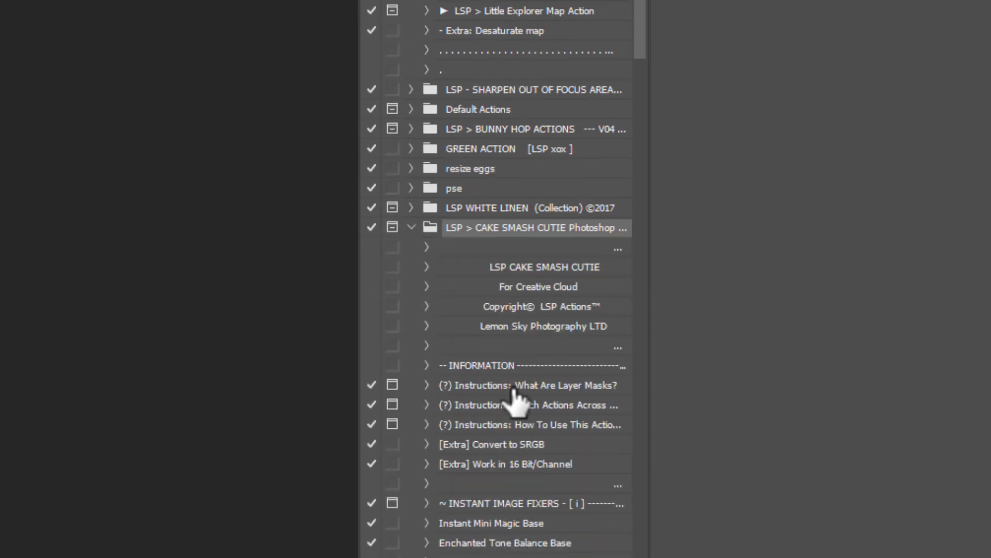
click(411, 229)
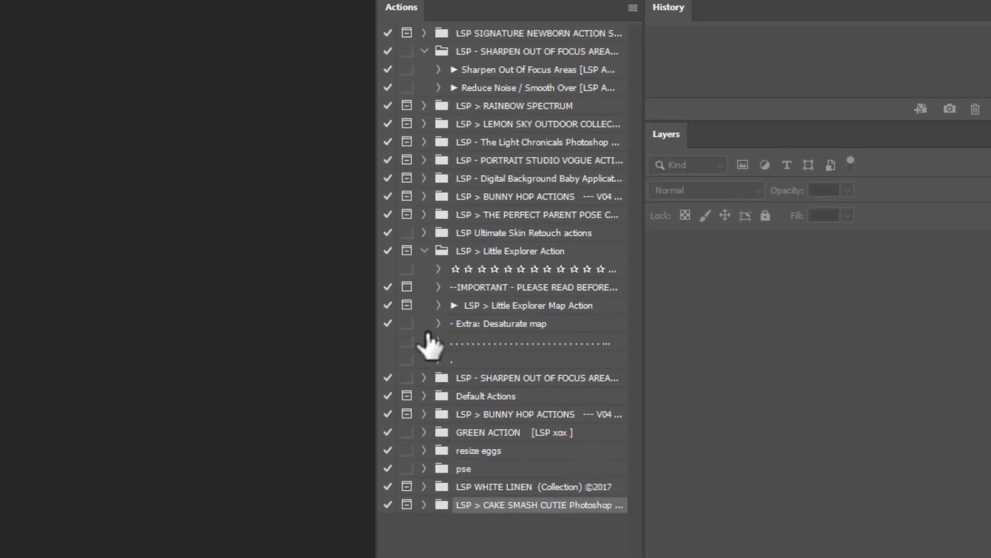
click(420, 178)
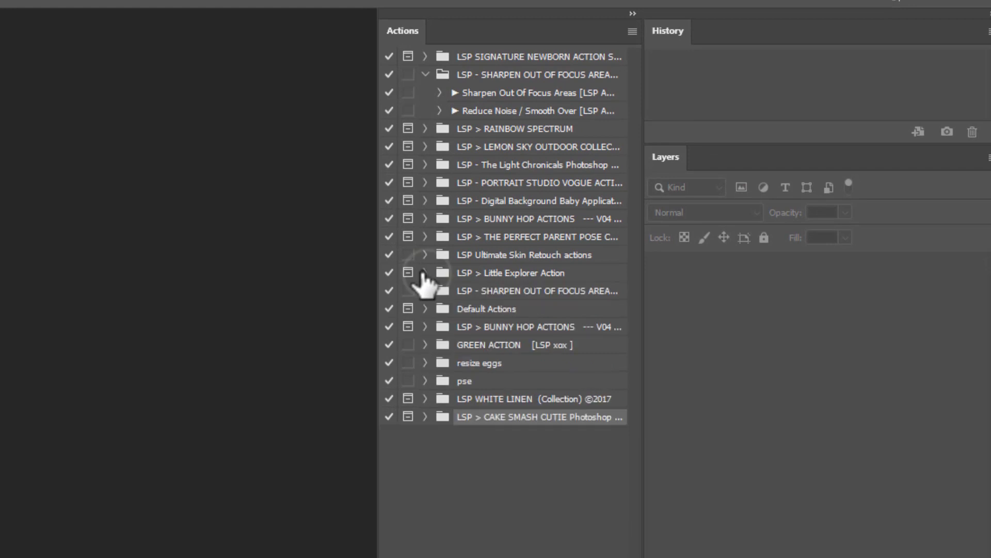
click(426, 74)
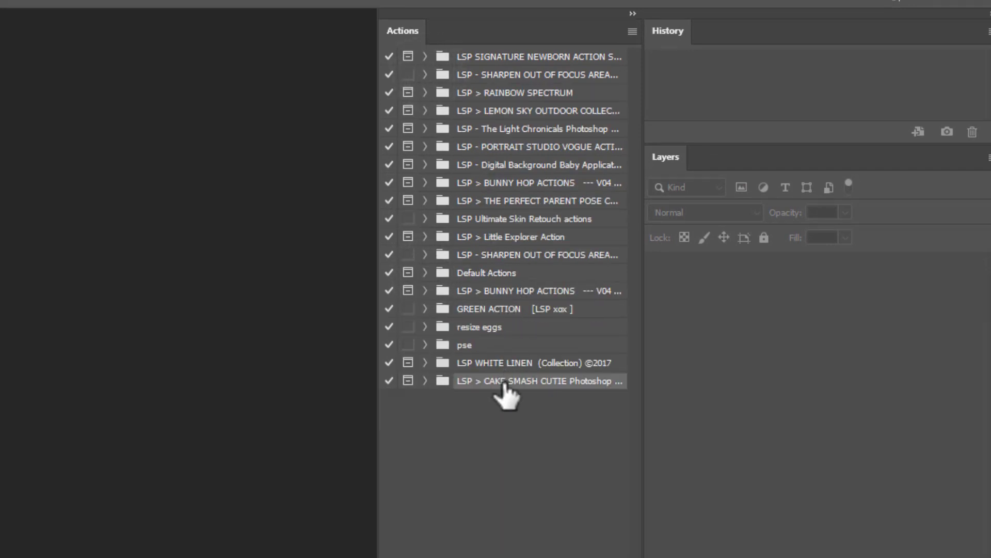
drag(503, 384, 500, 46)
click(425, 57)
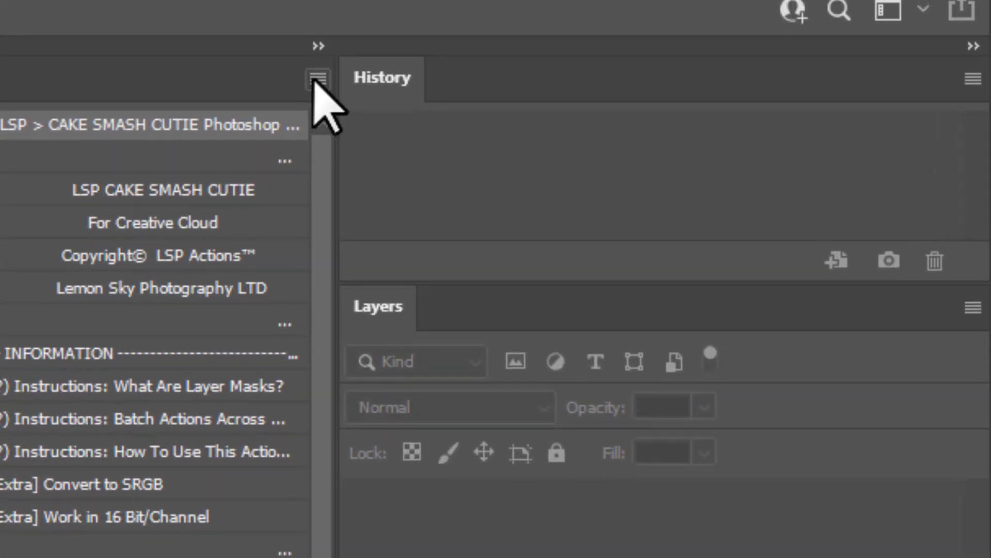
Step: Switch the Actions panel to Button Mode and widen it to three button columns
click(316, 79)
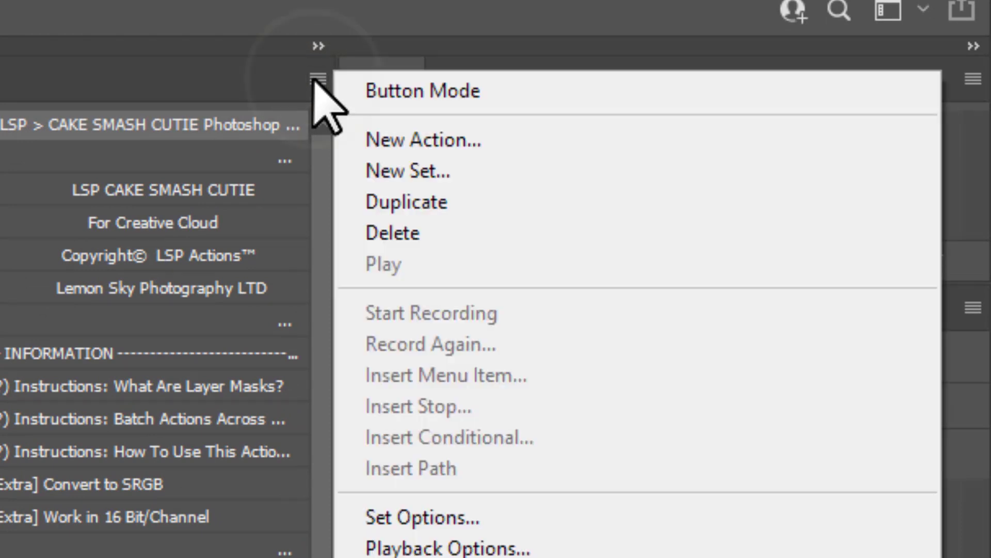
click(363, 92)
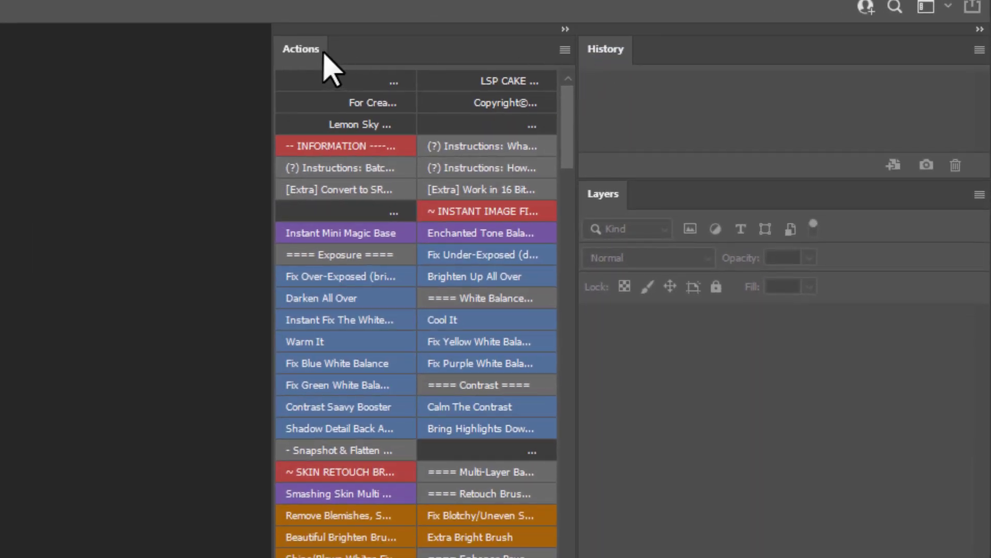
drag(271, 72, 138, 71)
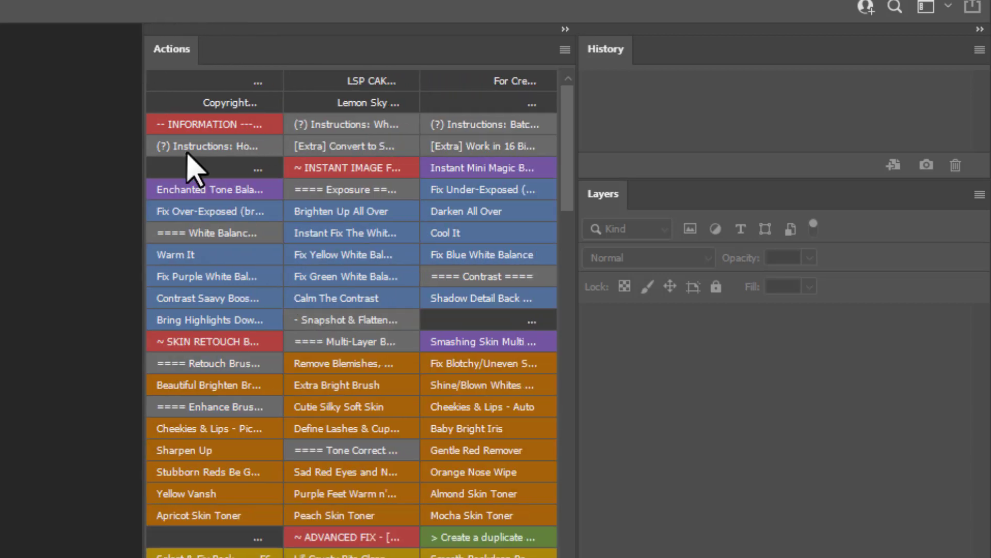
Step: Narrow the Actions panel to one column and toggle Button Mode off and back on
drag(143, 94, 309, 109)
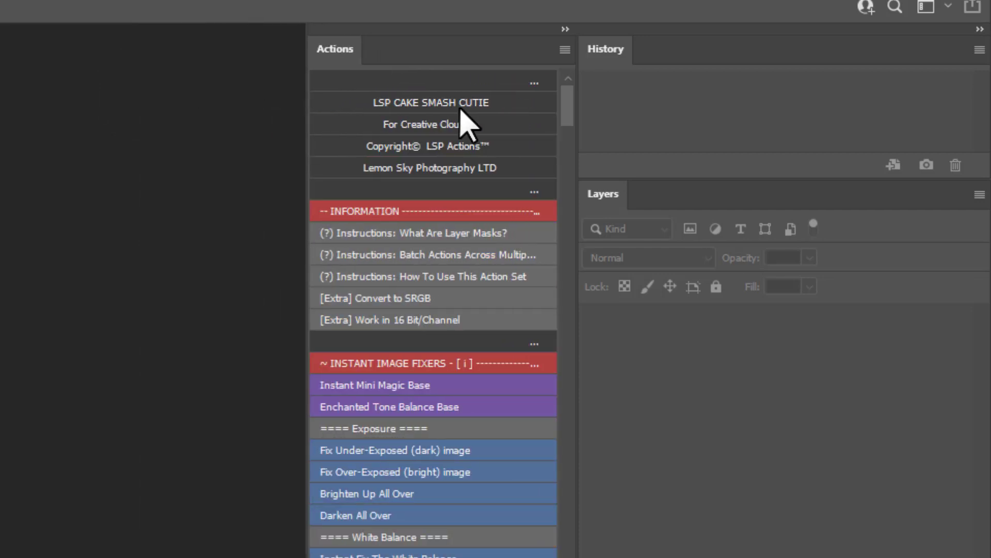
drag(566, 111, 557, 132)
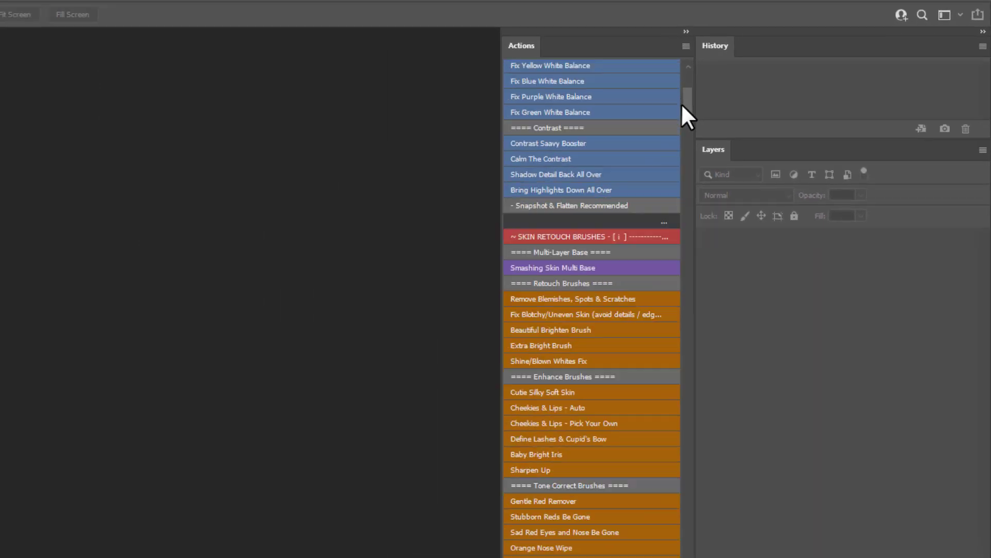
drag(682, 105, 679, 136)
drag(774, 106, 772, 68)
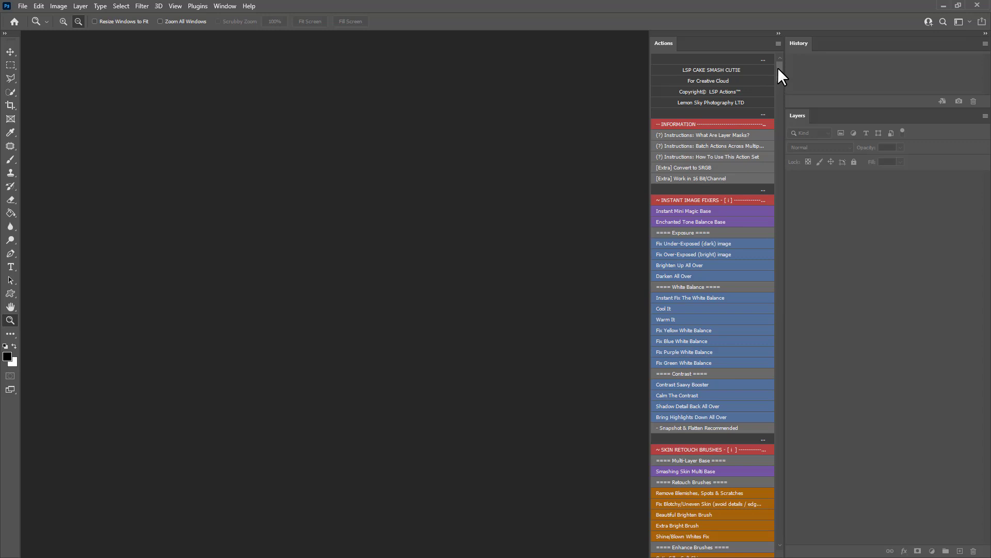
click(779, 43)
click(794, 45)
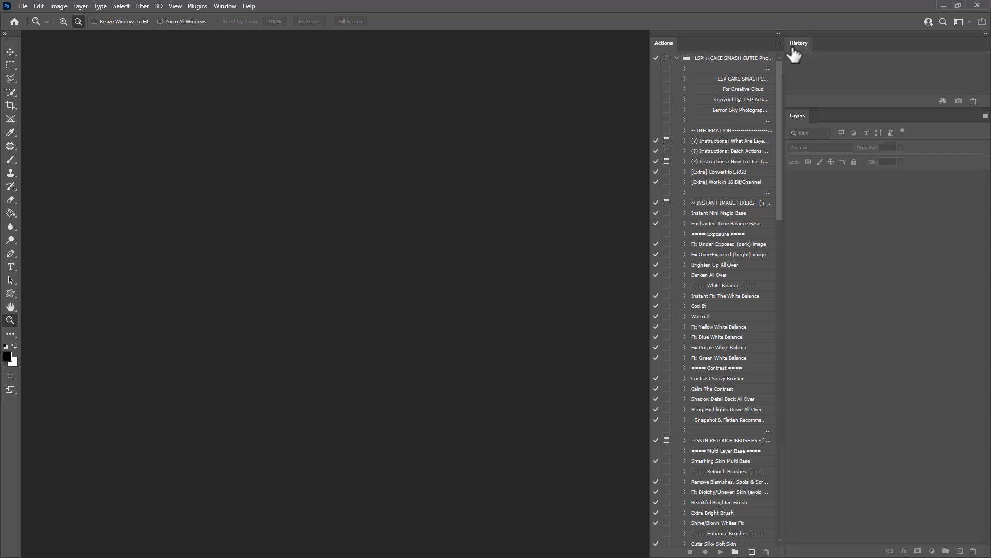
click(777, 45)
click(795, 46)
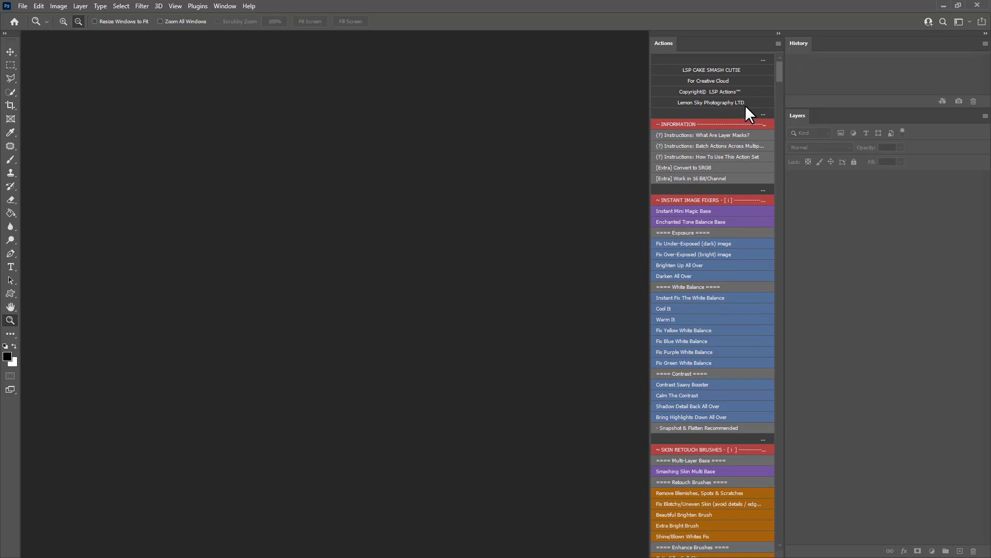
Step: Minimize Photoshop, launch the Elements Photo Editor, and show its Actions panel from the Window menu
click(943, 9)
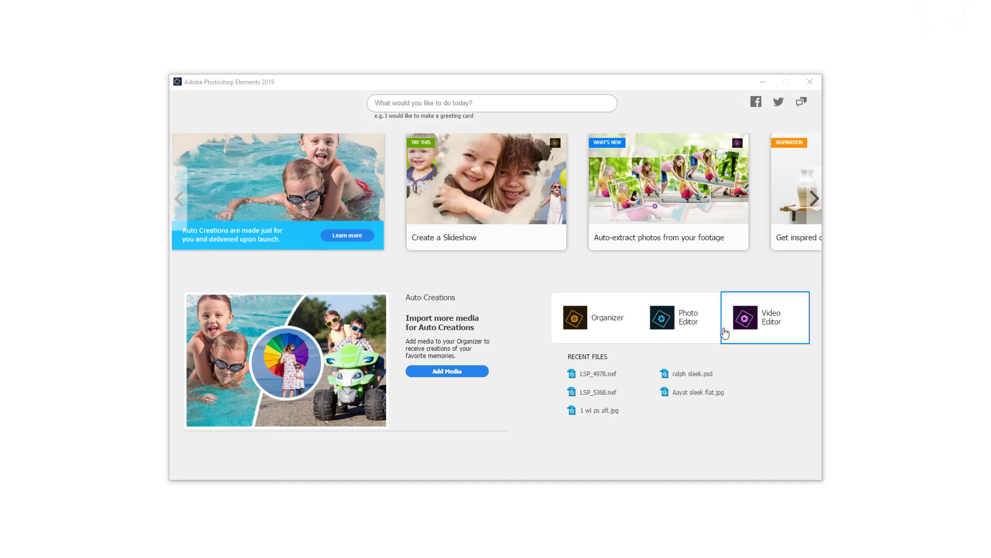
click(676, 317)
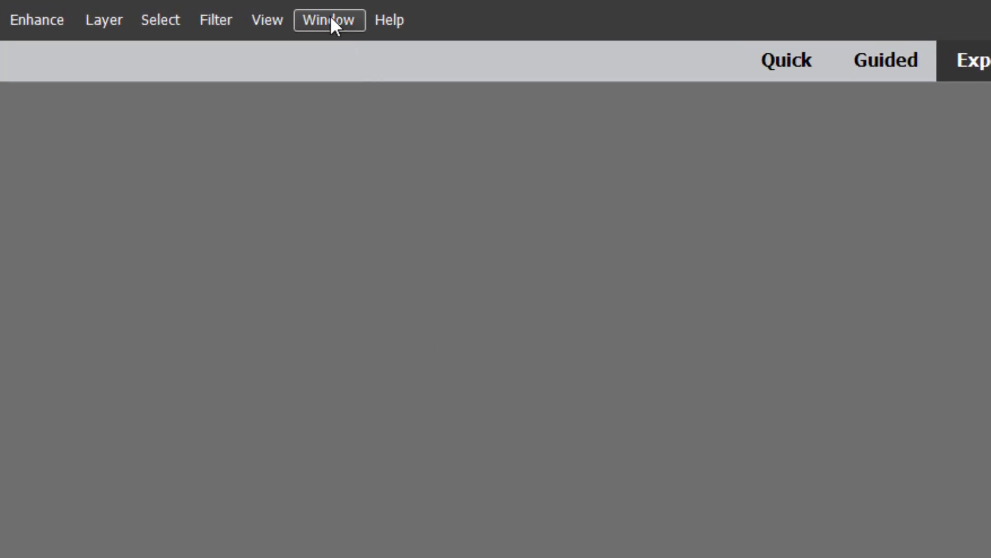
click(330, 16)
click(355, 110)
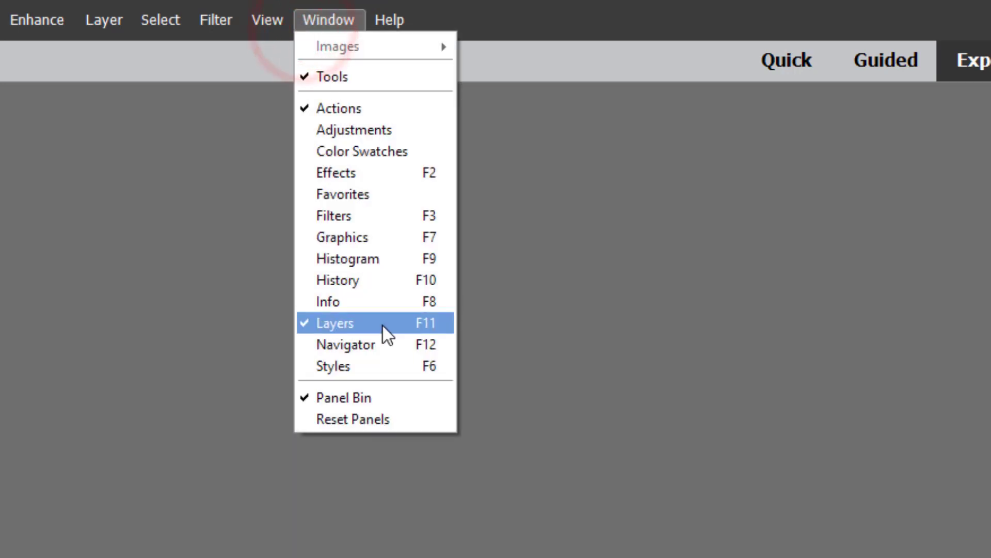
click(317, 15)
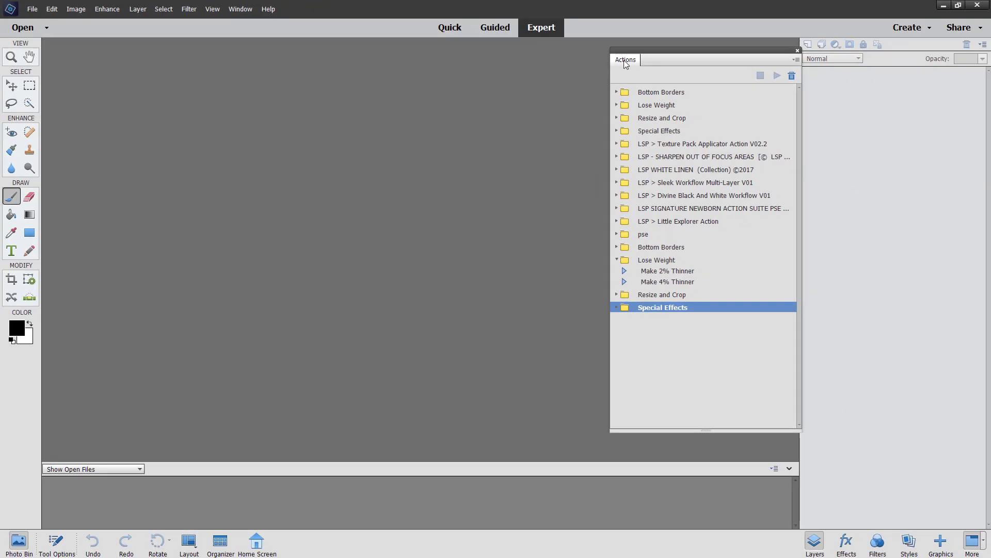
drag(624, 62, 608, 61)
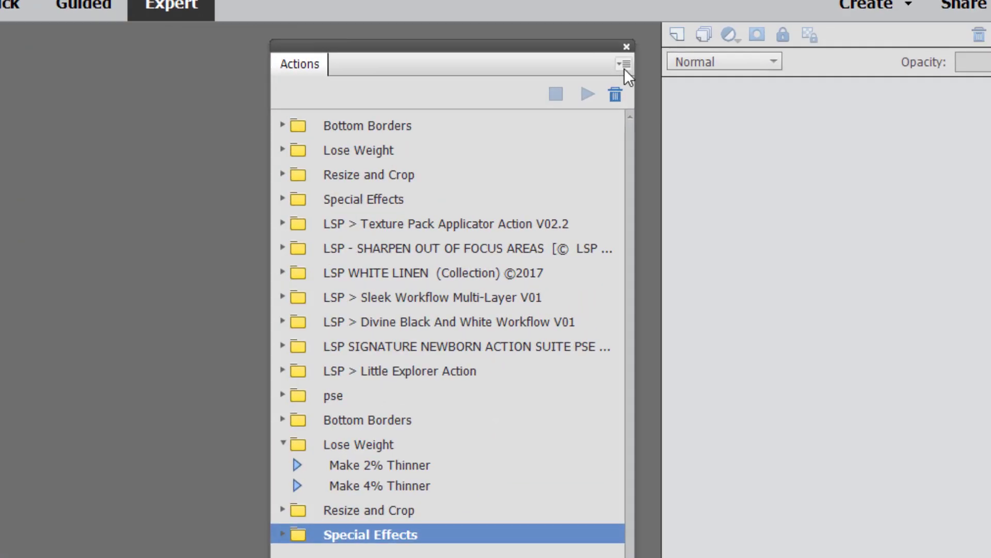
Step: Load LSP - Cake Smash Cutie Actions_PSE.atn from the Photoshop Elements 14+ folder via Load Actions
click(779, 60)
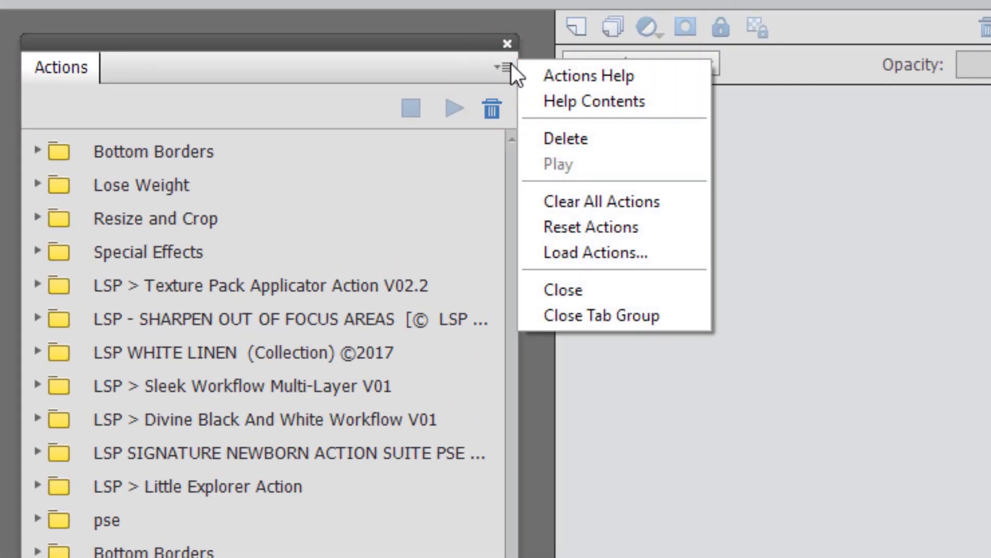
click(566, 252)
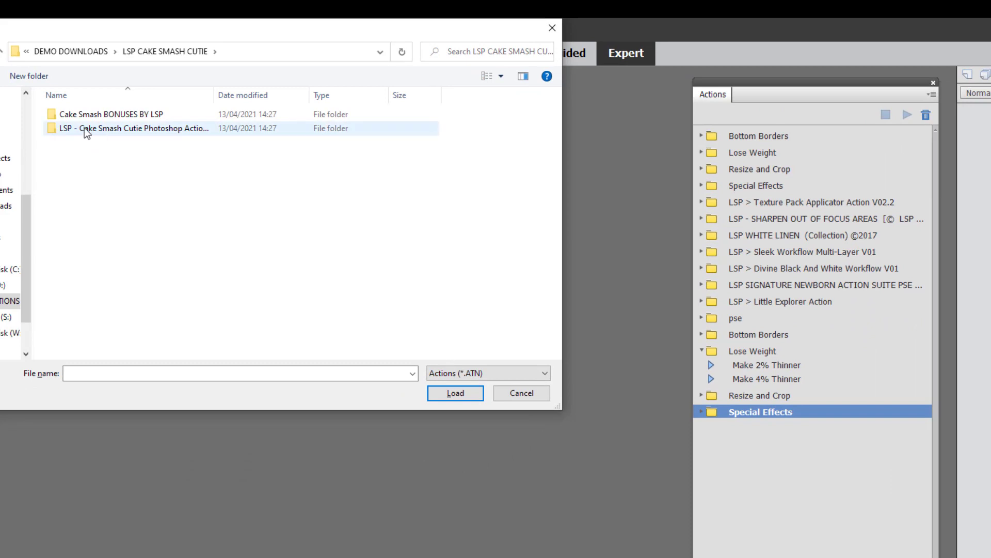
double_click(87, 128)
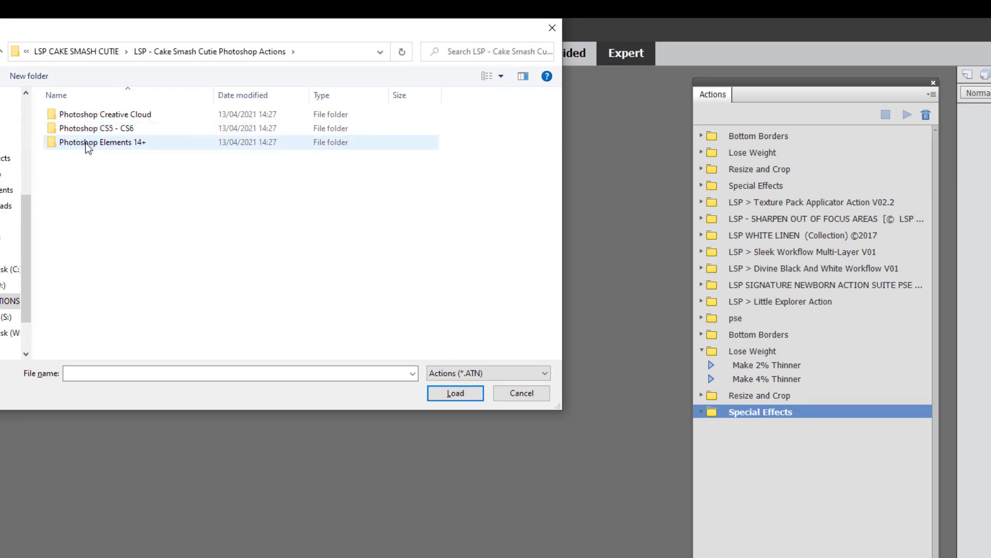
double_click(113, 142)
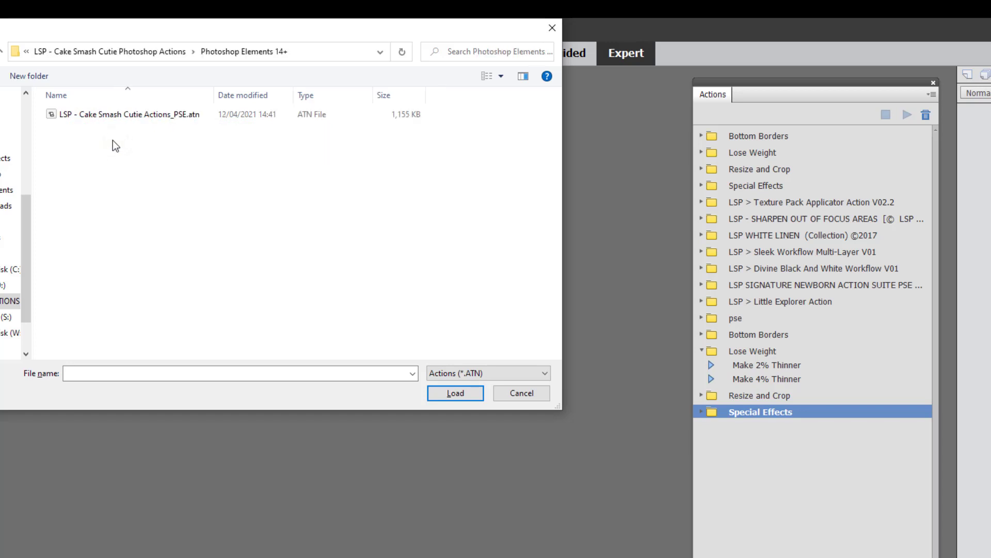
click(125, 115)
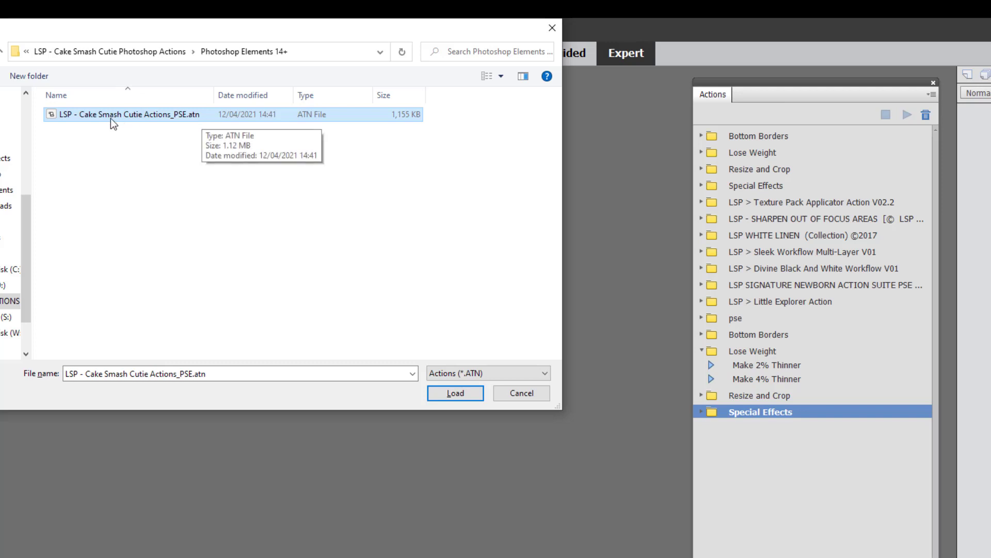
click(444, 396)
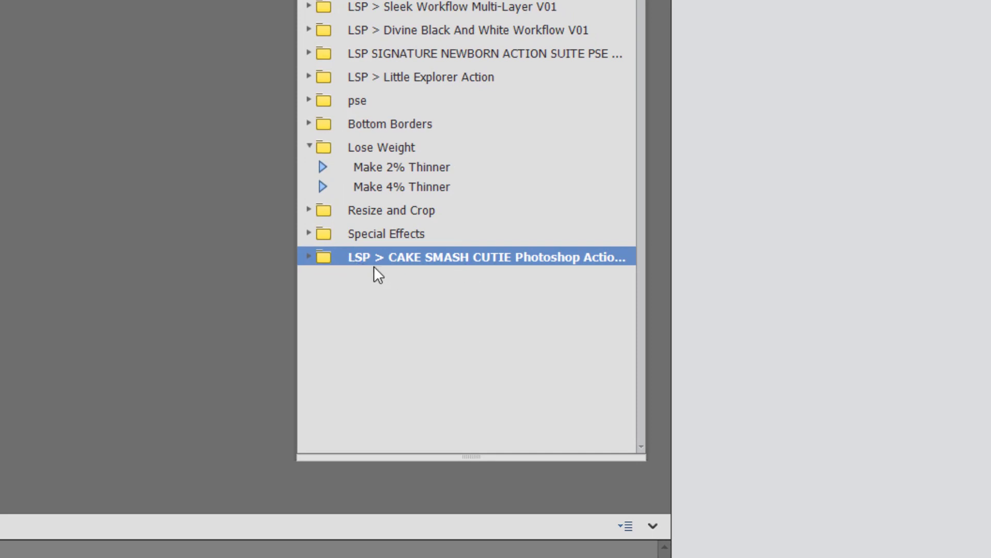
Step: Open the CAKE SMASH CUTIE action list and run Instant Mini Magic Base
click(308, 258)
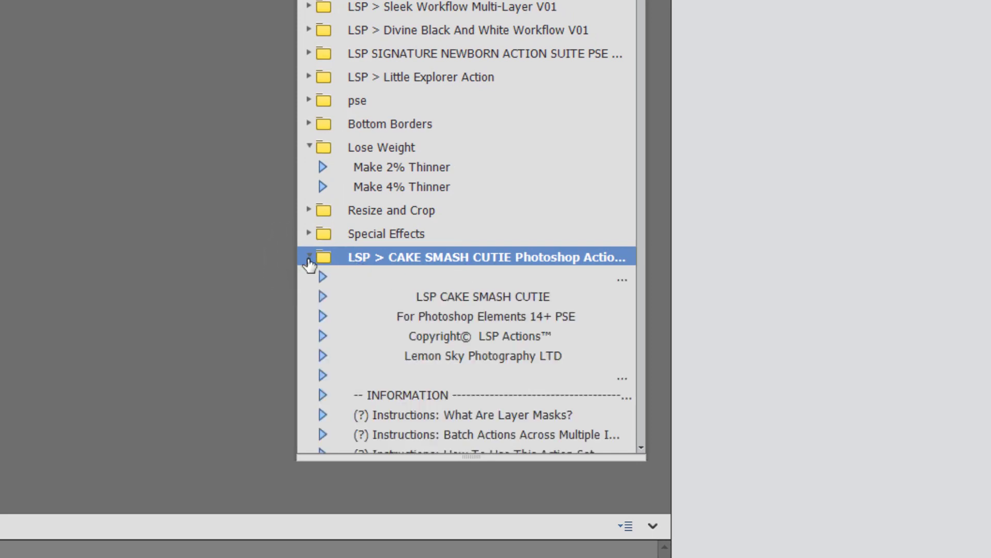
click(309, 258)
click(308, 258)
scroll(429, 314, down, 1)
scroll(431, 316, down, 5)
scroll(431, 316, up, 4)
double_click(308, 182)
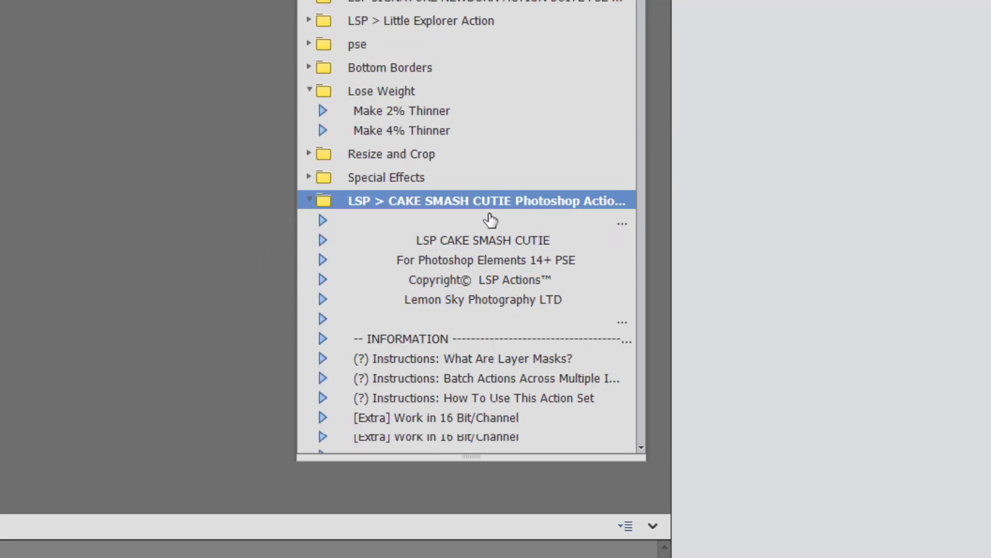
scroll(496, 215, down, 2)
scroll(511, 212, down, 3)
scroll(470, 227, down, 7)
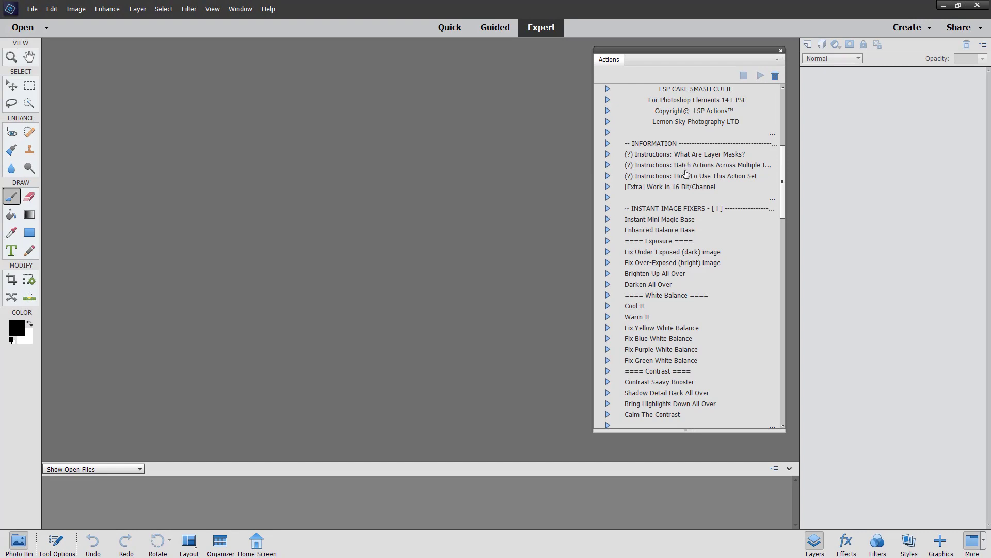
click(674, 222)
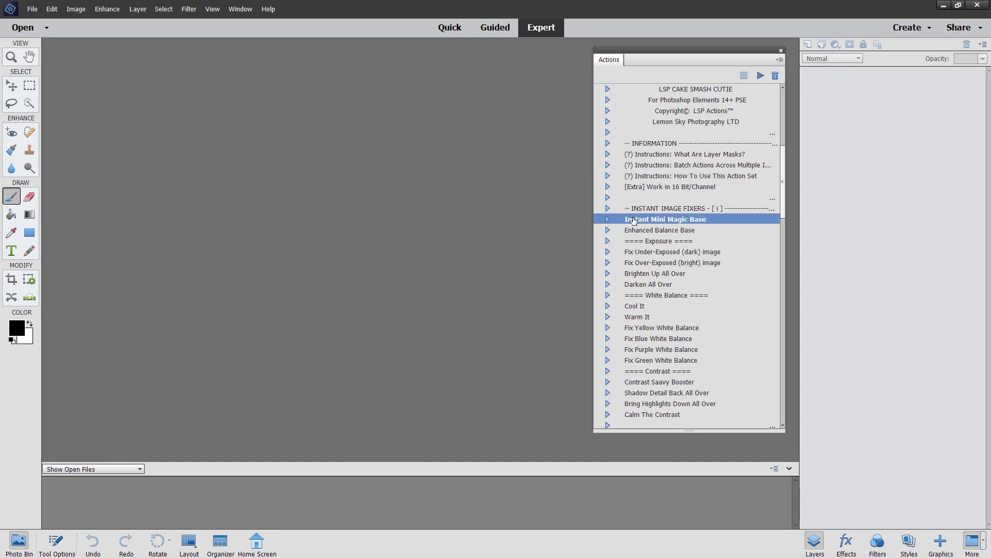
click(760, 76)
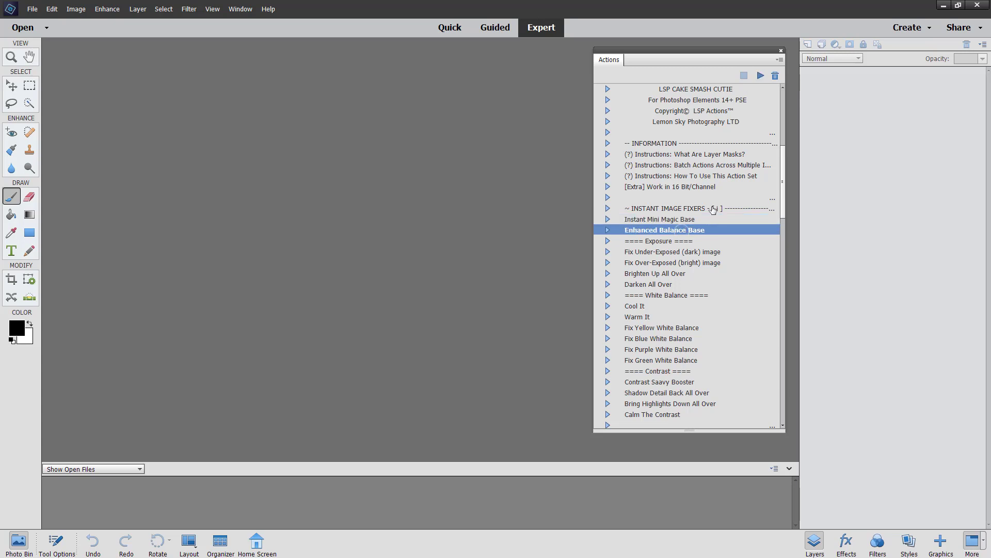
Step: Play '(?) Instructions: What Are Layer Masks?', read the message, then close it
click(682, 153)
click(761, 77)
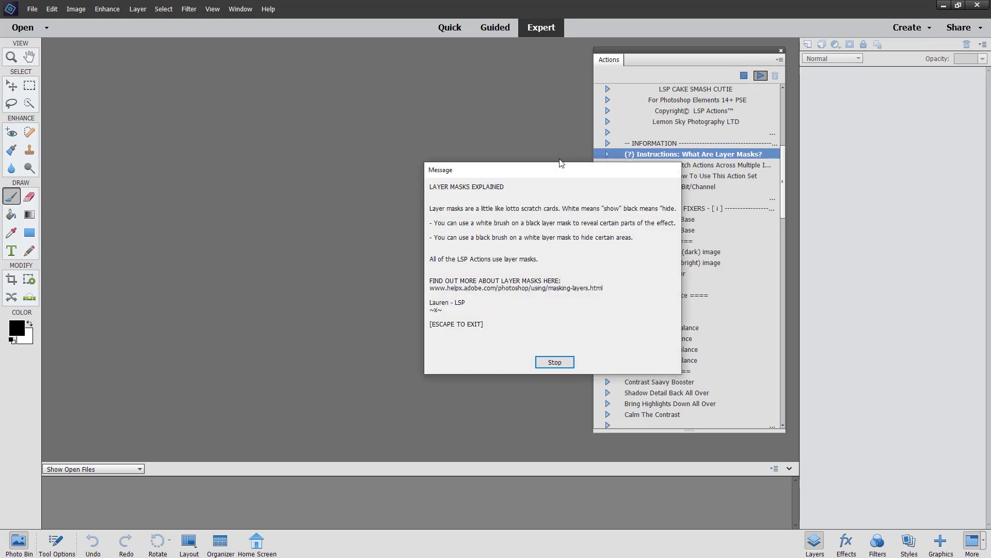
drag(556, 169, 490, 94)
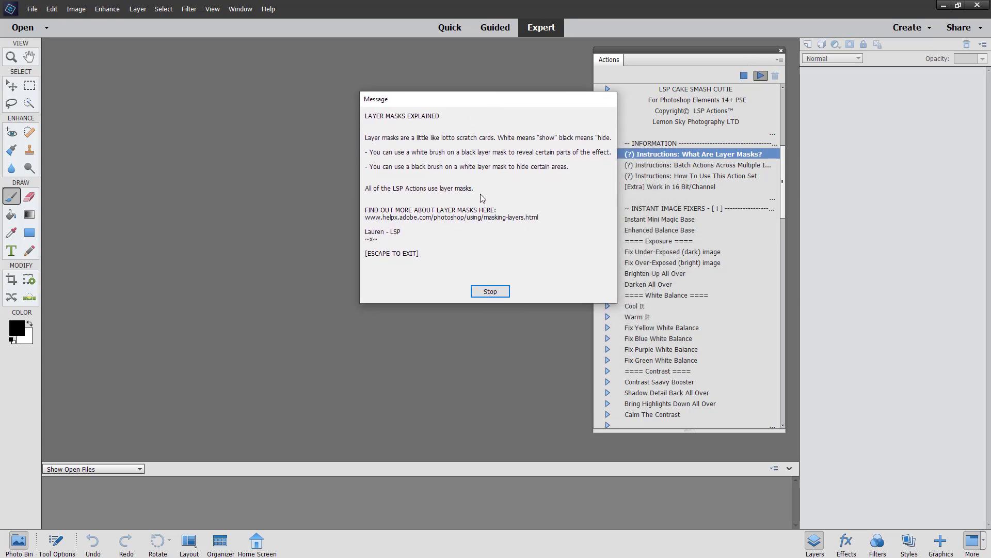
click(490, 291)
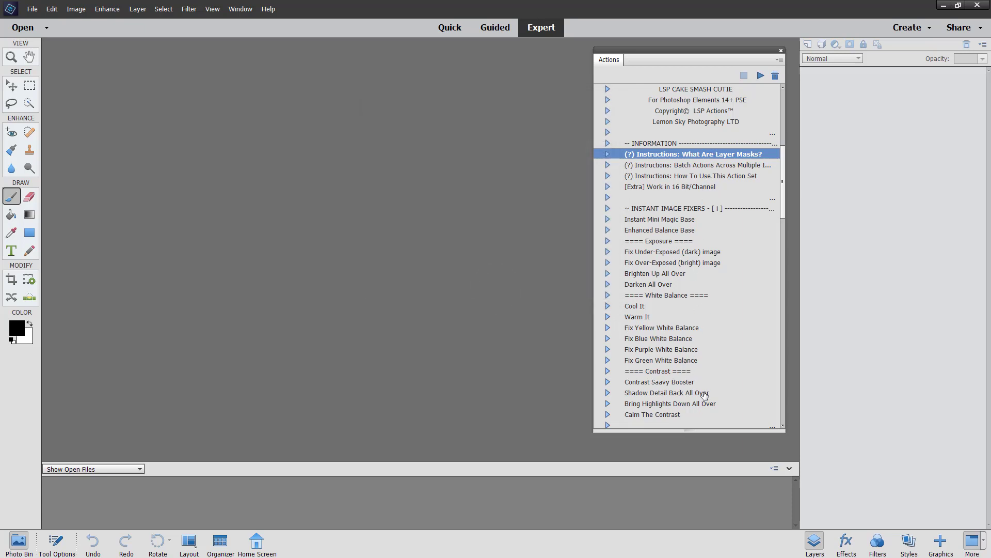
scroll(702, 400, down, 6)
scroll(712, 394, up, 8)
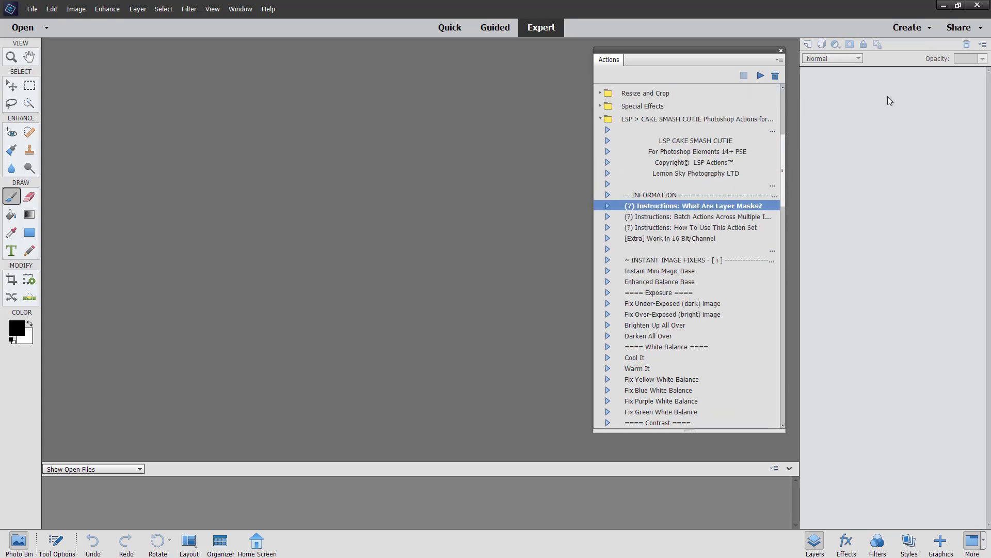
Step: Minimize the Elements editor to reveal the Welcome screen
click(946, 8)
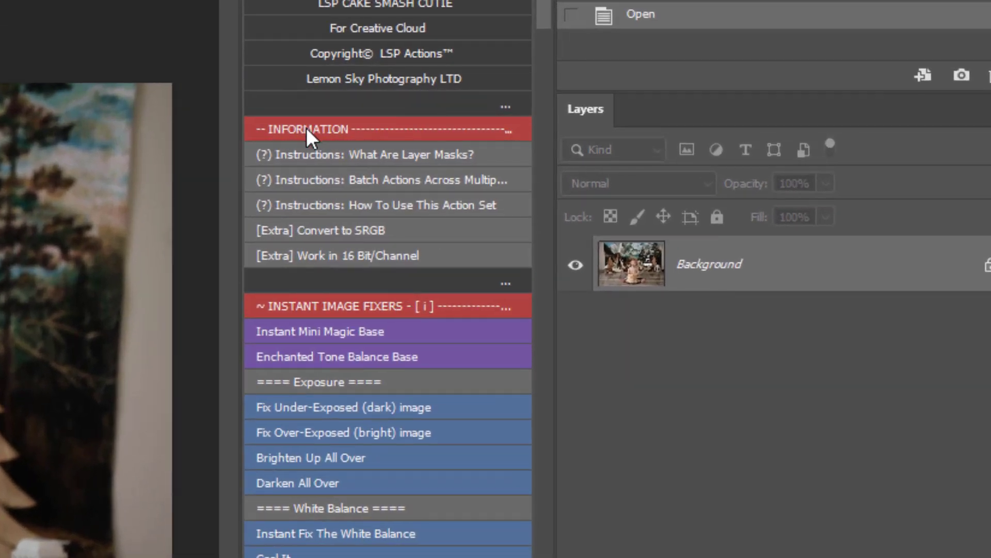
Step: Play the layer-mask, batch-actions and how-to-use instruction actions, closing the first two messages
click(282, 155)
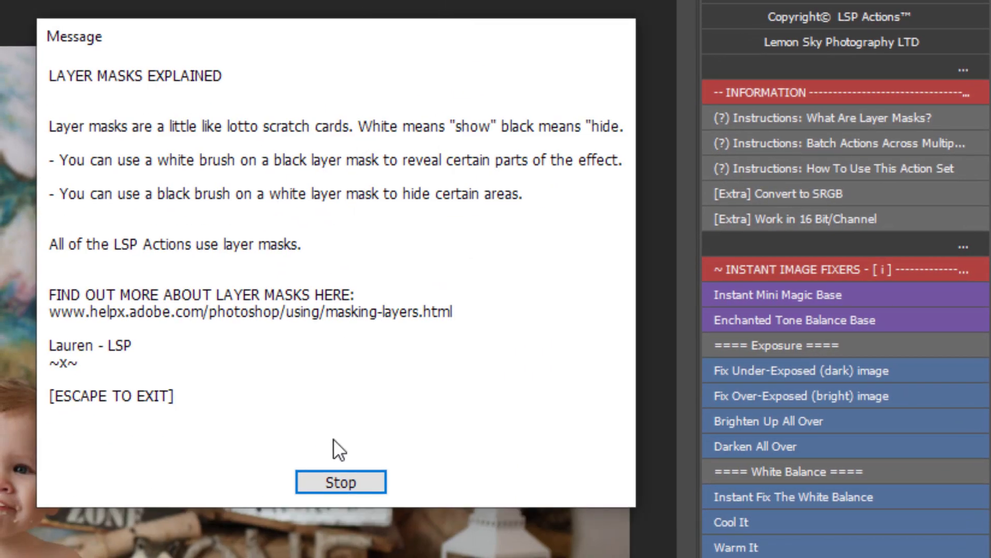
click(338, 477)
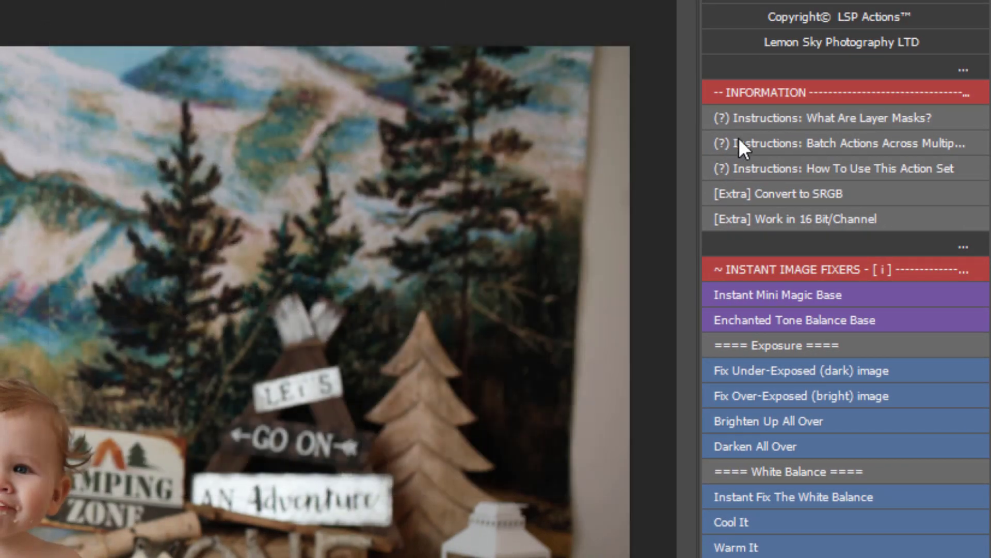
click(752, 148)
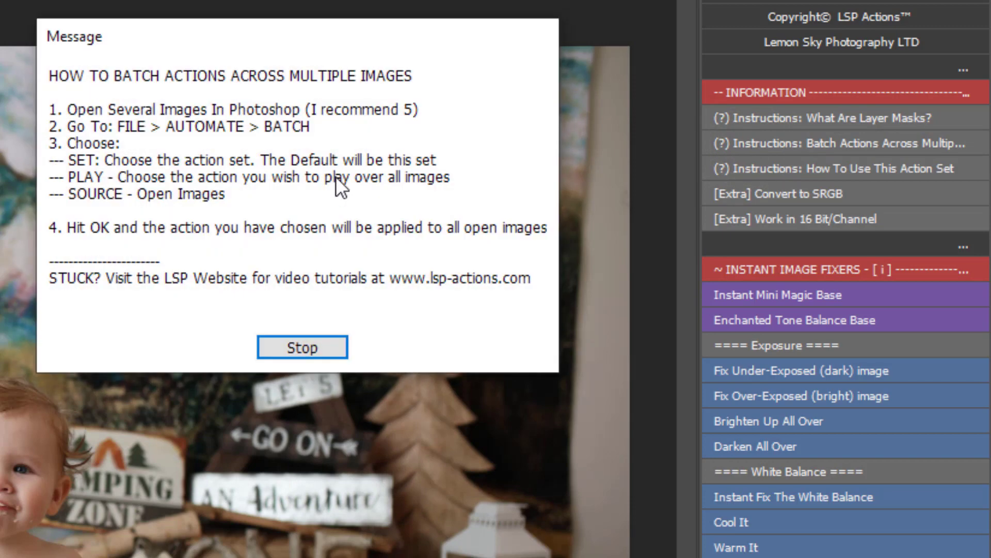
click(311, 352)
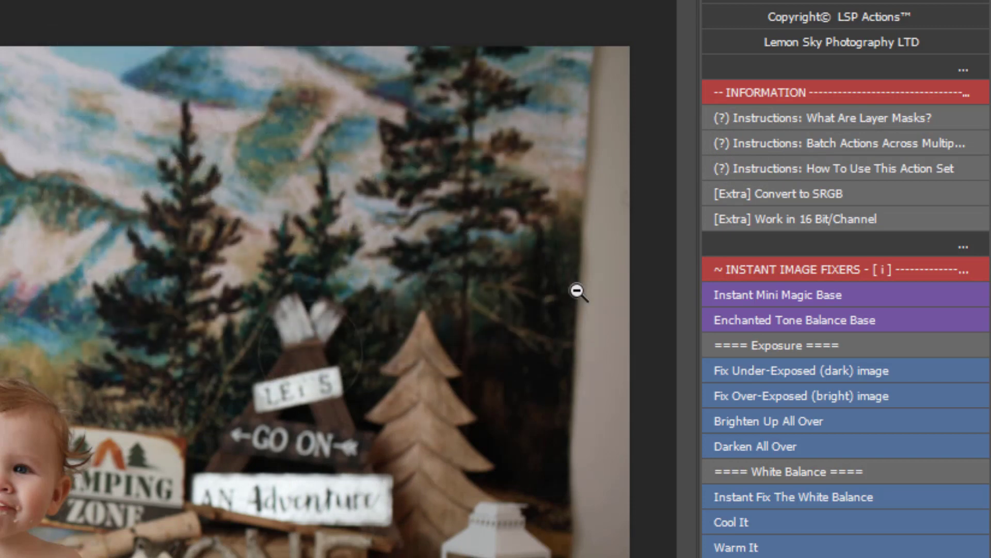
click(760, 167)
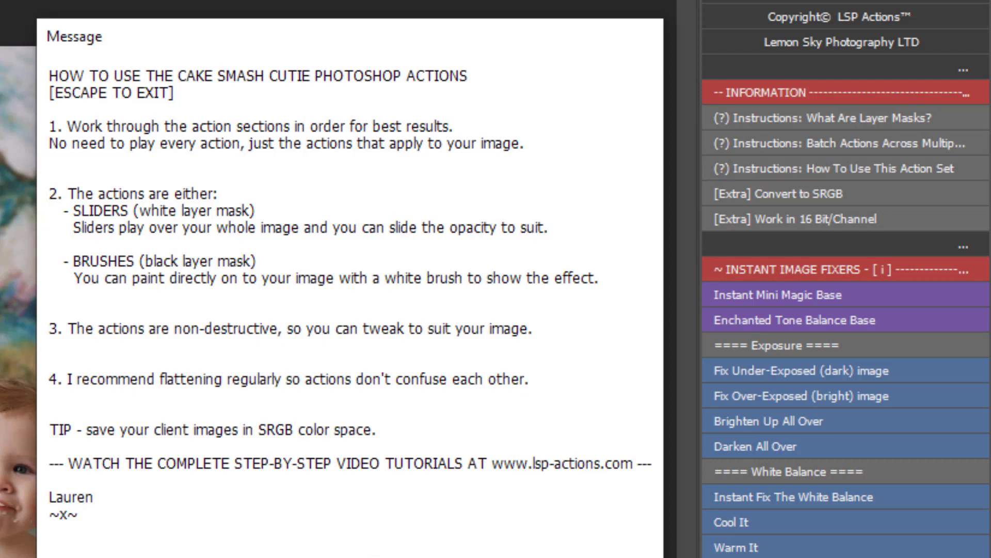
Step: Dismiss the how-to-use message, then run '[Extra] Convert to SRGB' and '[Extra] Work in 16 Bit/Channel'
key(Escape)
scroll(846, 279, down, 2)
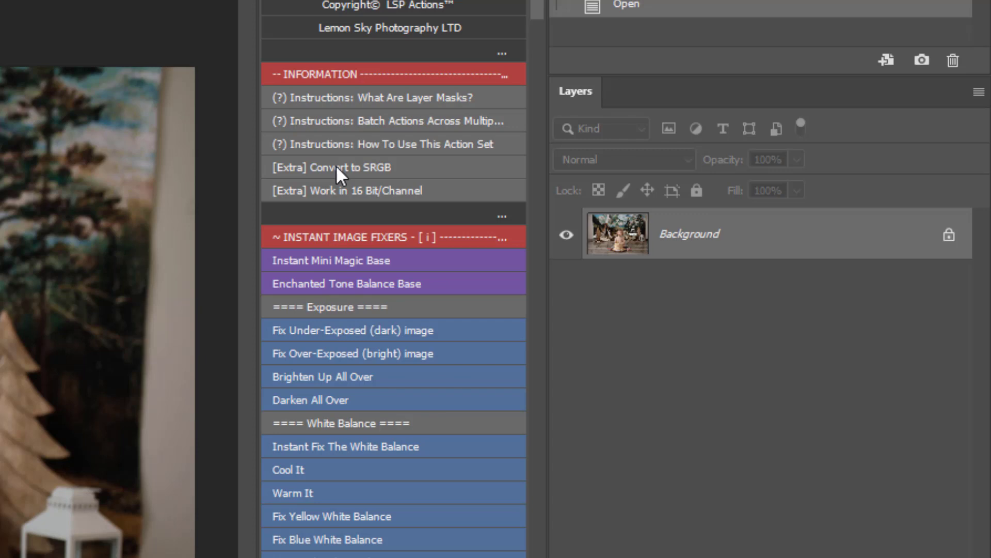
click(336, 165)
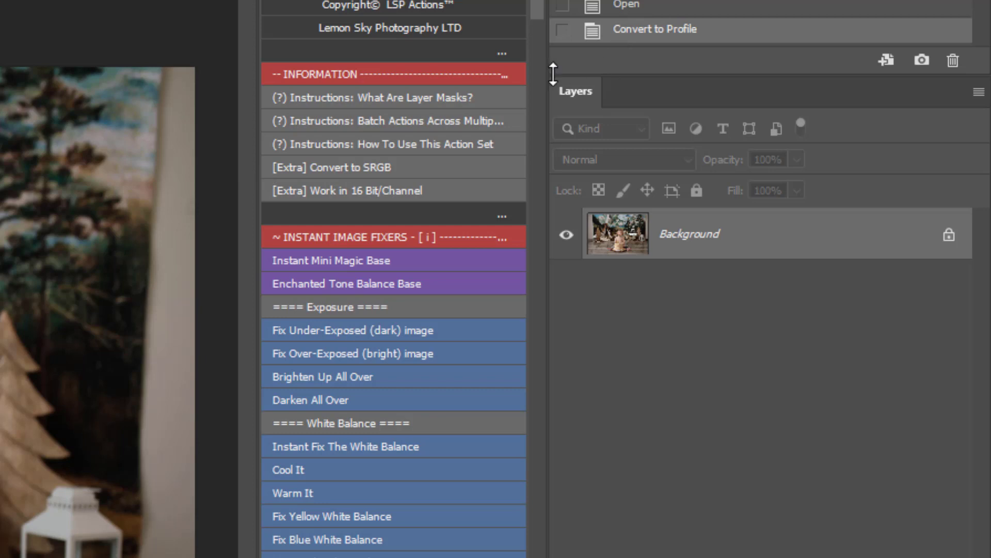
click(365, 190)
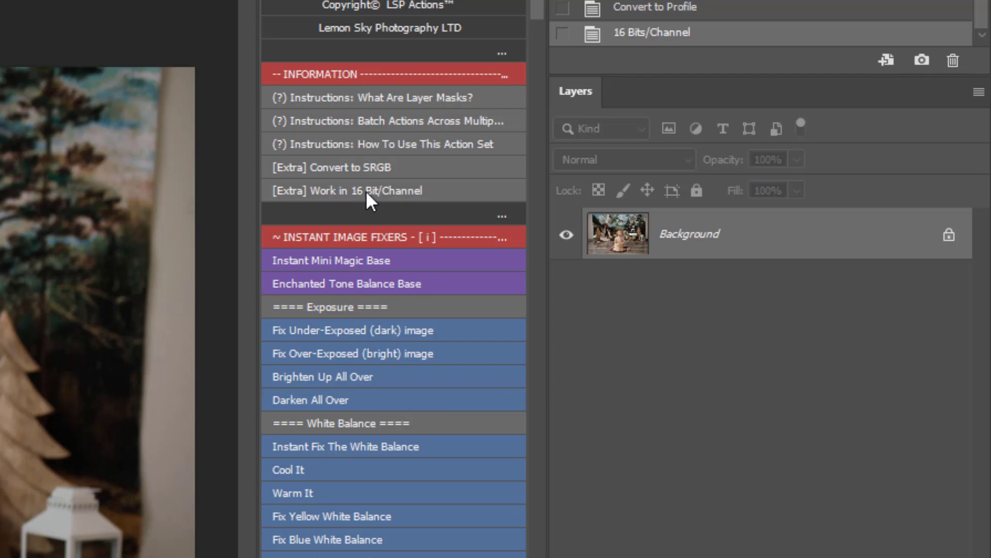
Step: Lower the Mini Magic Base group's opacity to 11%
scroll(506, 237, down, 3)
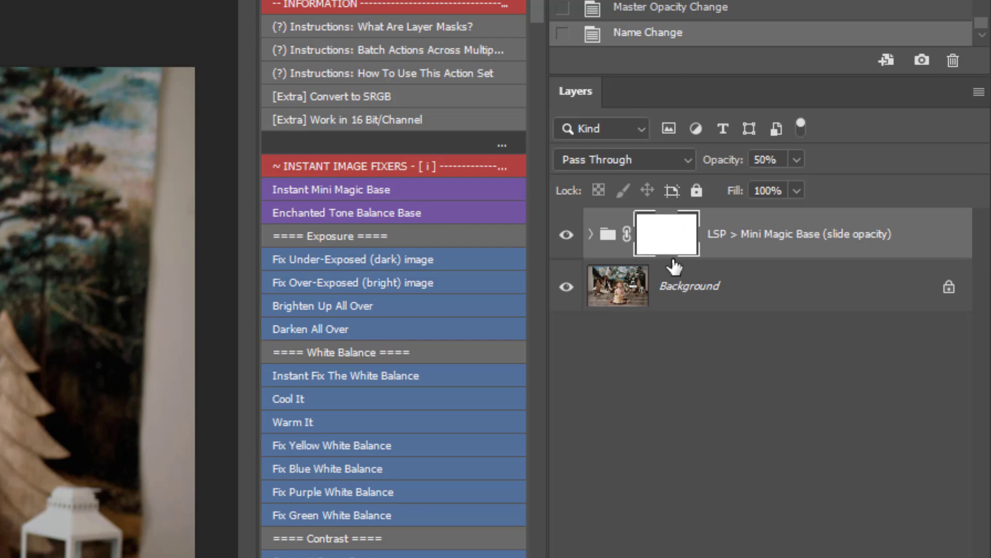
click(796, 160)
drag(797, 183, 757, 188)
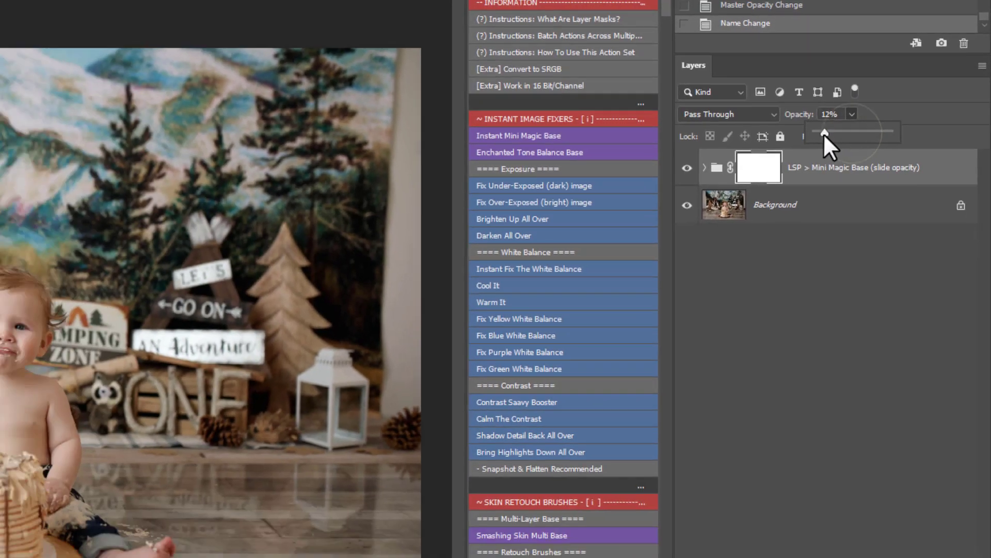
drag(823, 134, 823, 134)
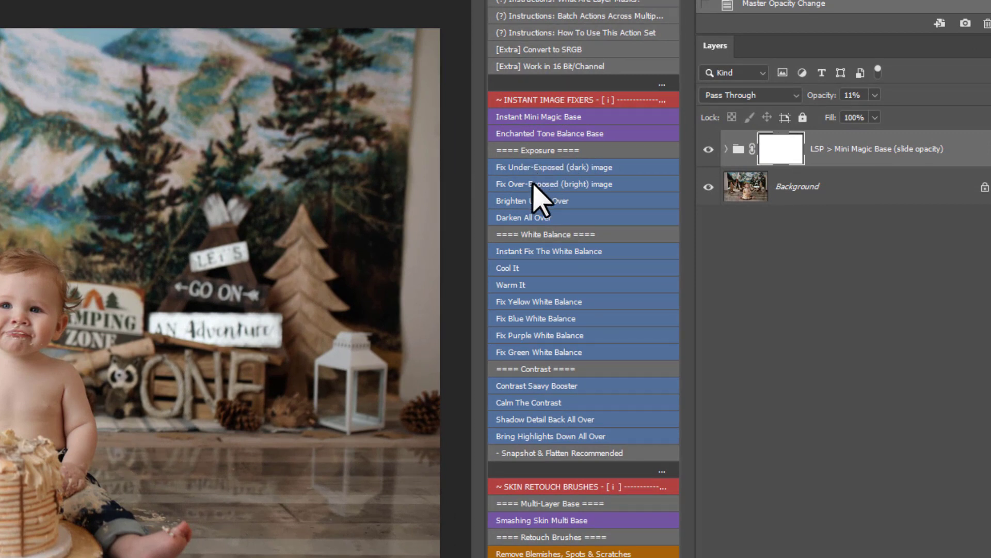
Step: Add the Darken all Over layer, compare it on and off, set 5% opacity, and hide it
click(537, 217)
click(710, 150)
click(709, 149)
click(710, 149)
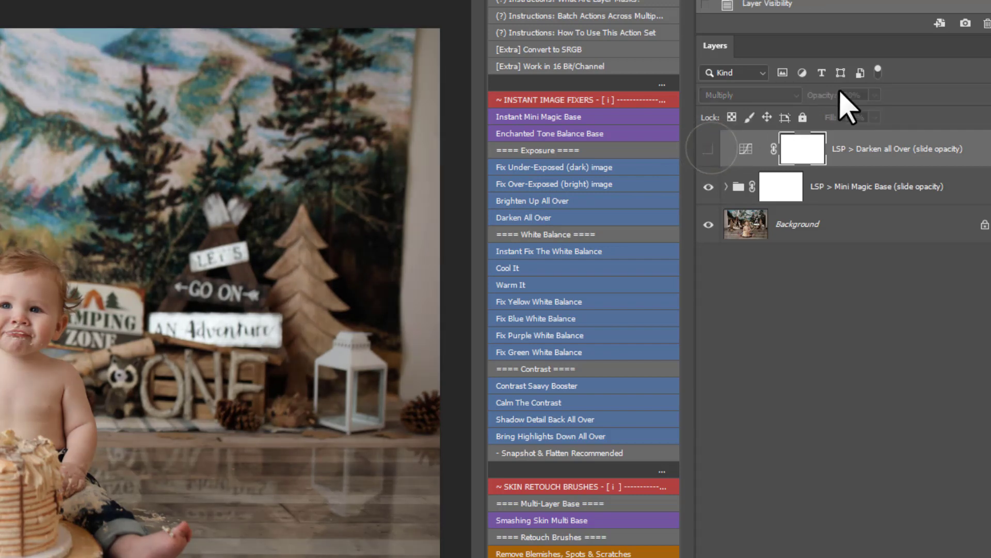
click(709, 149)
click(875, 95)
mouse_move(873, 115)
mouse_down()
mouse_move(934, 114)
mouse_move(865, 115)
mouse_up()
click(708, 149)
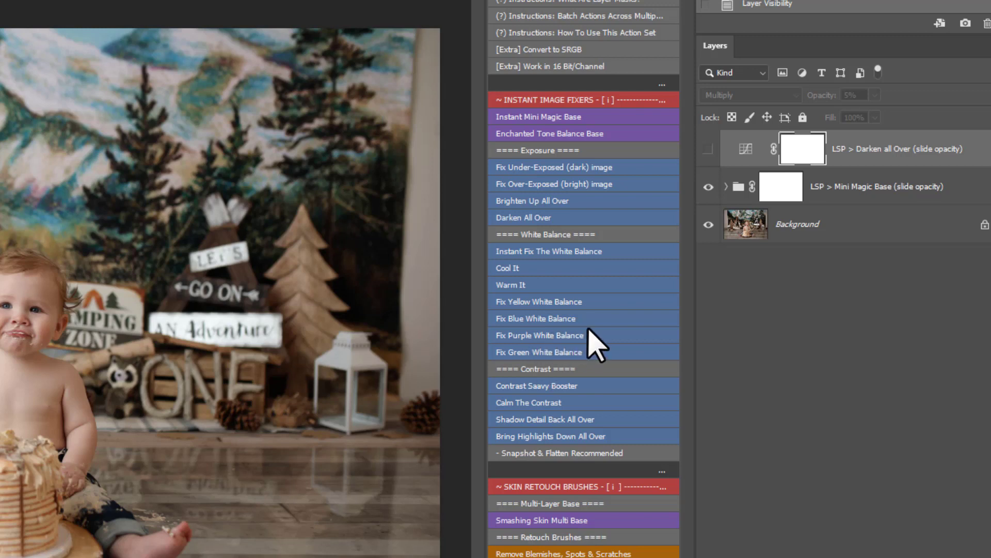
Step: Run '- Snapshot & Flatten Recommended' to merge all layers into one Background
scroll(593, 342, down, 2)
scroll(592, 343, down, 3)
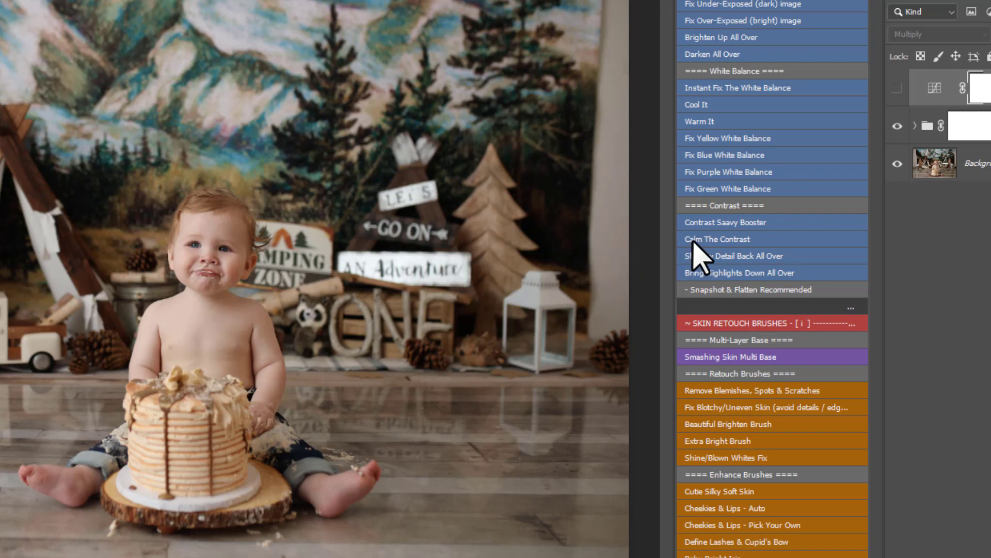
scroll(759, 284, up, 1)
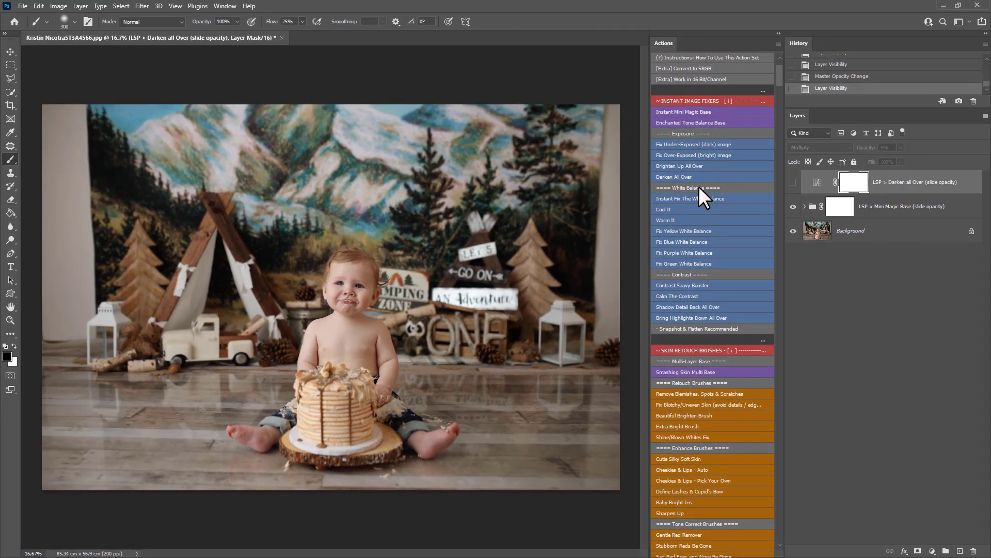
scroll(718, 302, down, 5)
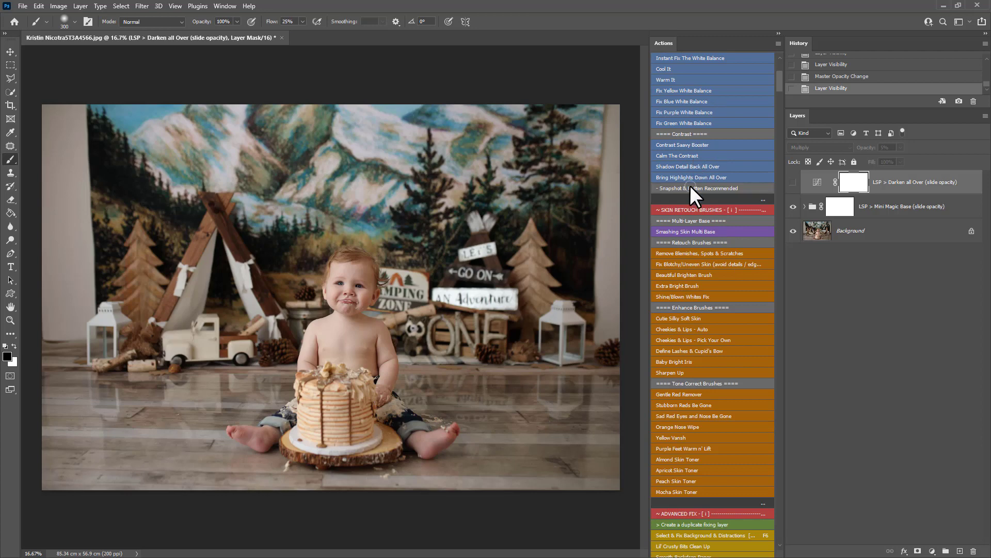
click(691, 187)
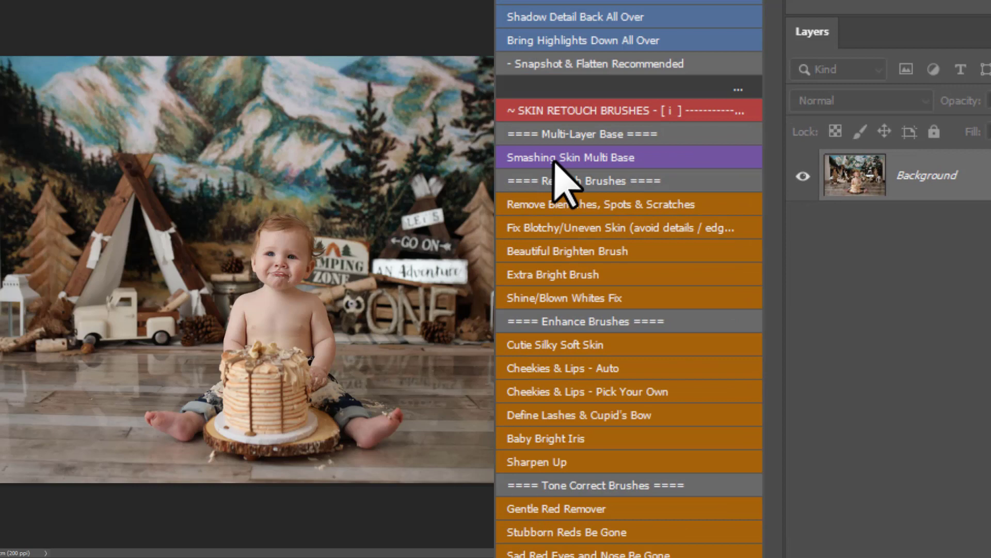
Step: Run Smashing Skin Multi Base and set the Shine / White Fix layer to 37% opacity
click(555, 157)
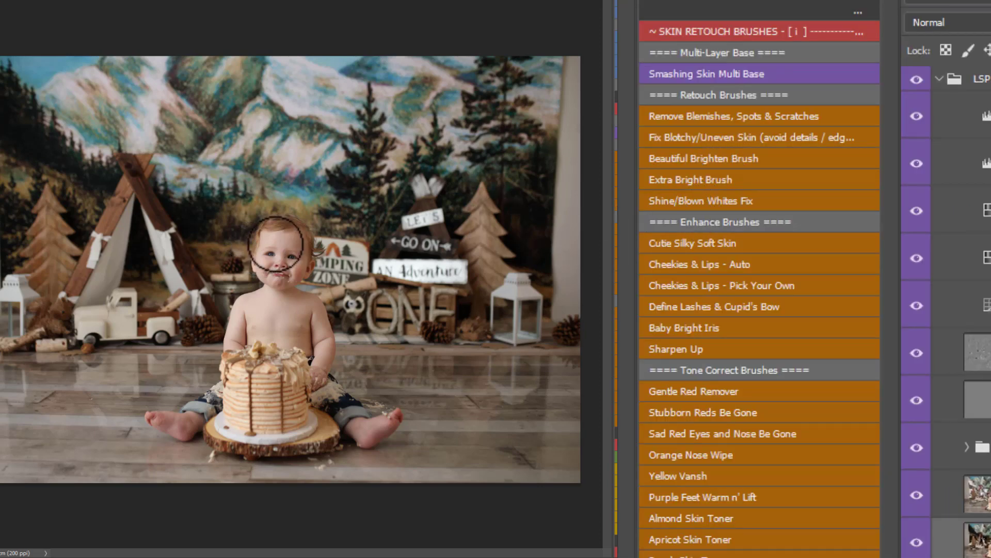
click(759, 200)
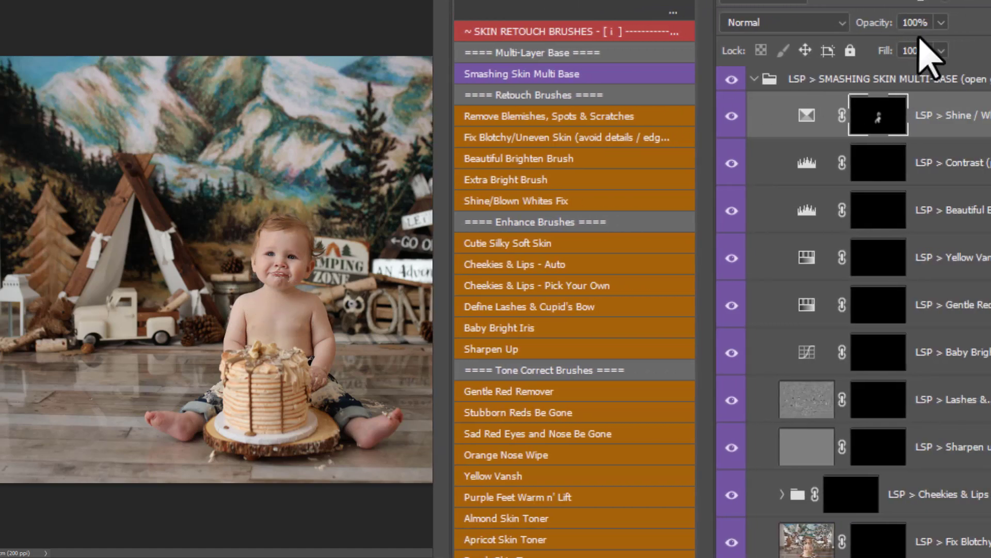
click(934, 22)
drag(933, 45, 876, 47)
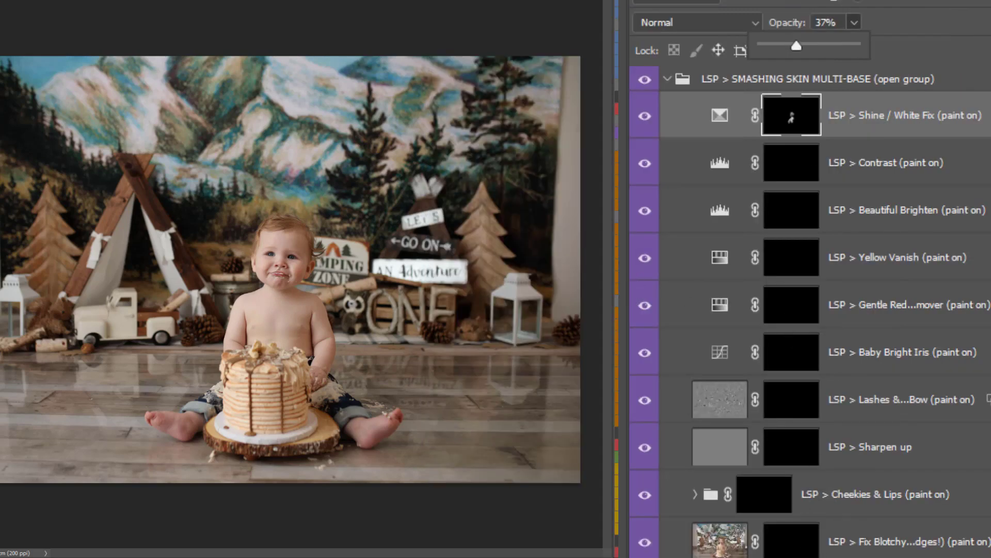
Step: Select each layer in the group in turn, from the blotchy-skin fix up to Contrast
click(797, 541)
click(767, 497)
click(790, 447)
click(791, 399)
click(791, 352)
click(791, 305)
click(791, 257)
click(795, 209)
click(791, 162)
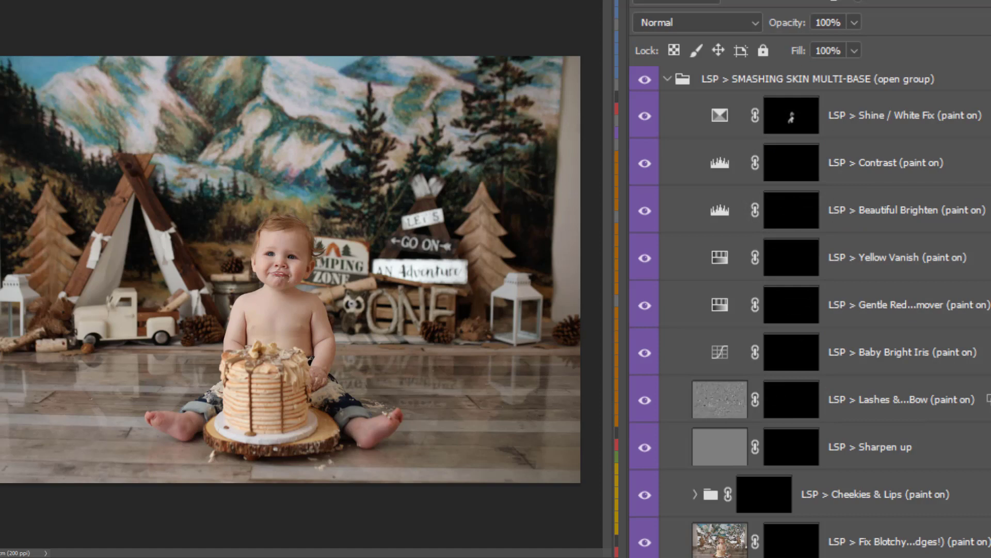
click(797, 541)
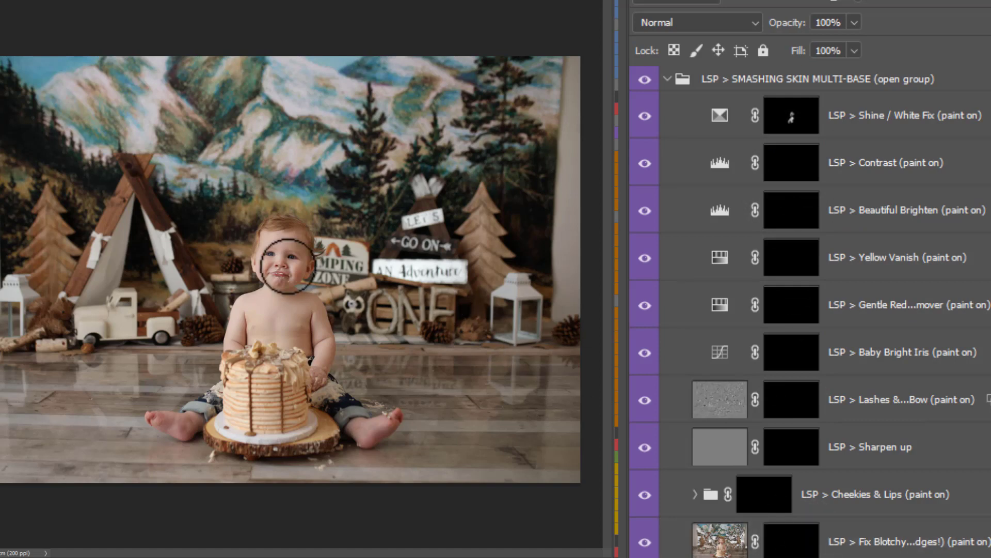
drag(277, 262, 356, 325)
scroll(425, 372, down, 10)
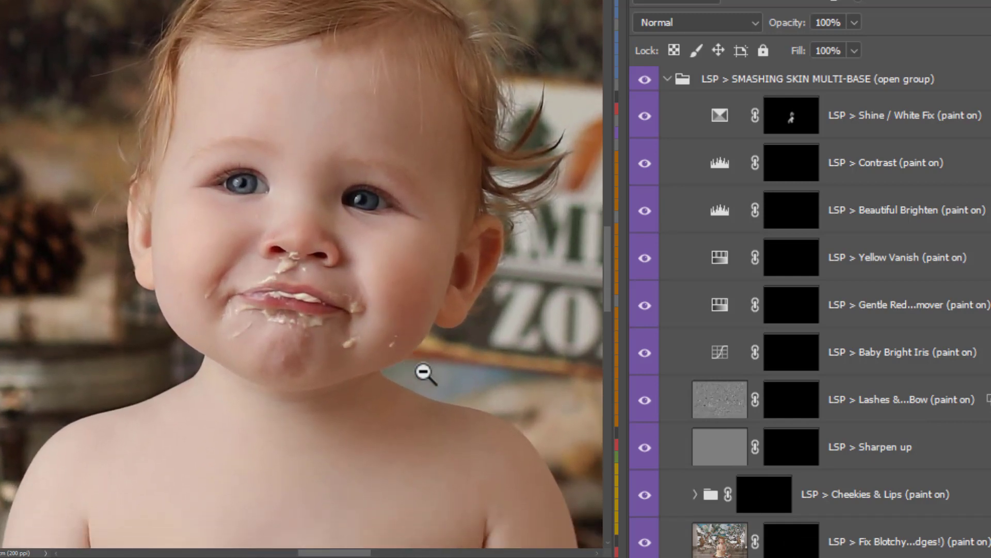
scroll(432, 372, down, 2)
scroll(437, 369, up, 9)
scroll(445, 360, up, 1)
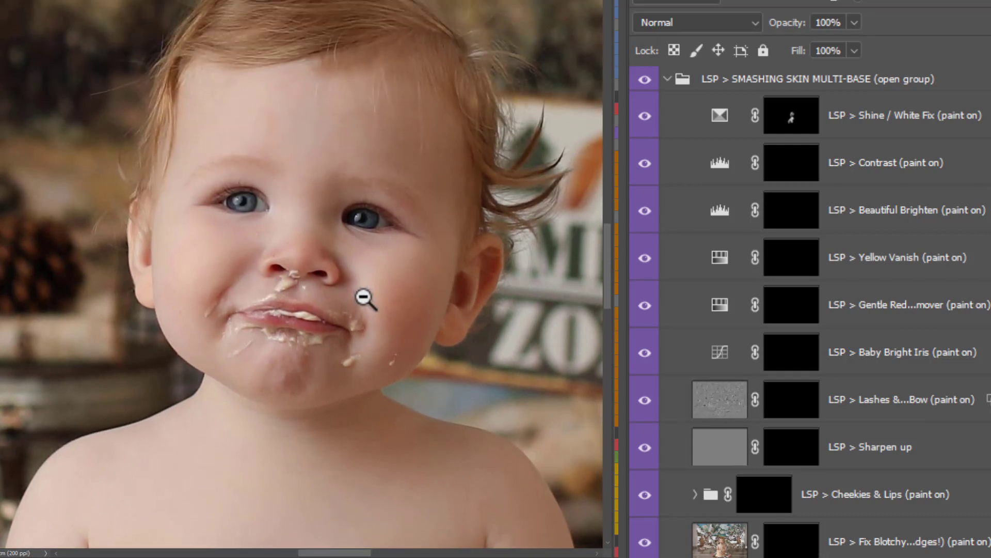
key(bracketleft)
key(bracketleft)
key(bracketleft)
key(bracketleft)
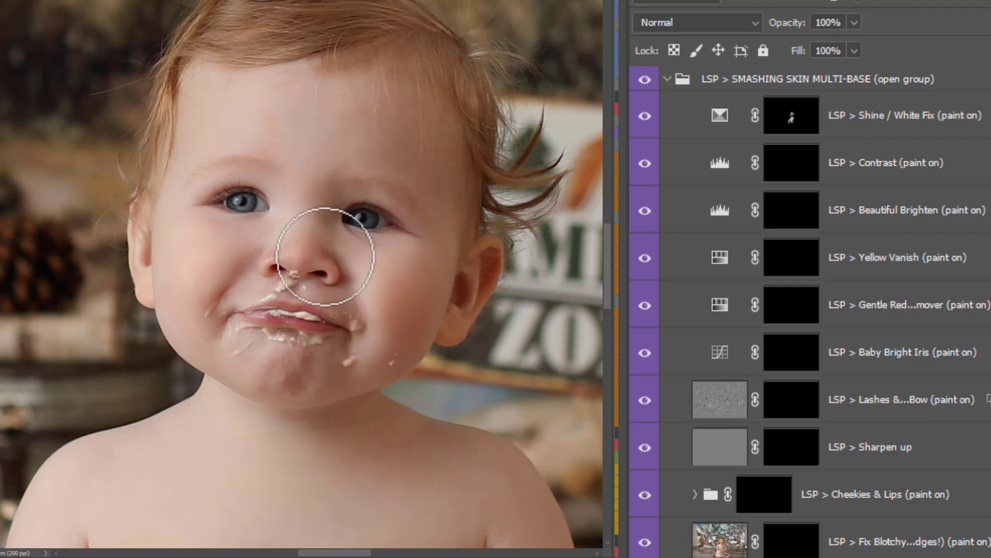
key(bracketleft)
key(bracketleft)
key(z)
click(282, 247)
key(b)
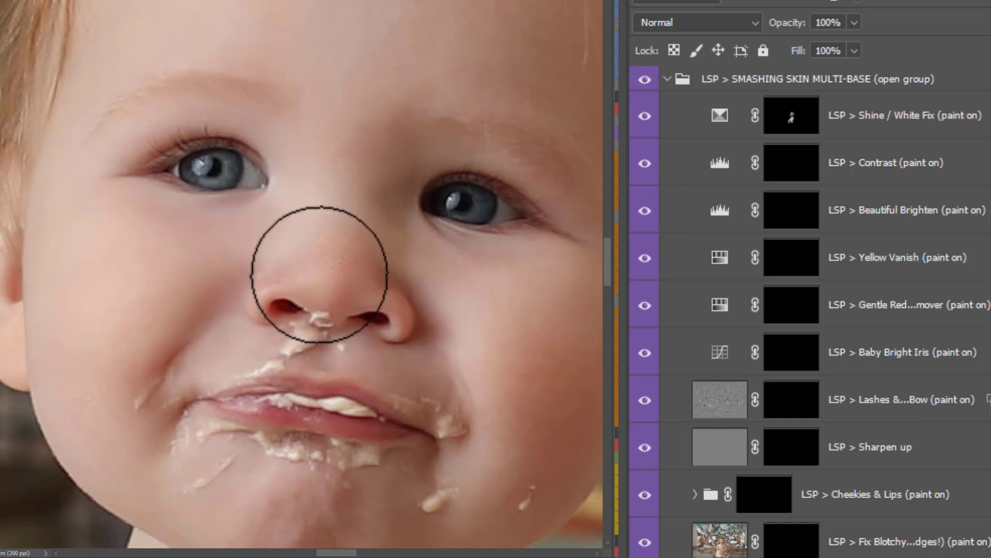
key(z)
alt+click(335, 214)
alt+click(334, 214)
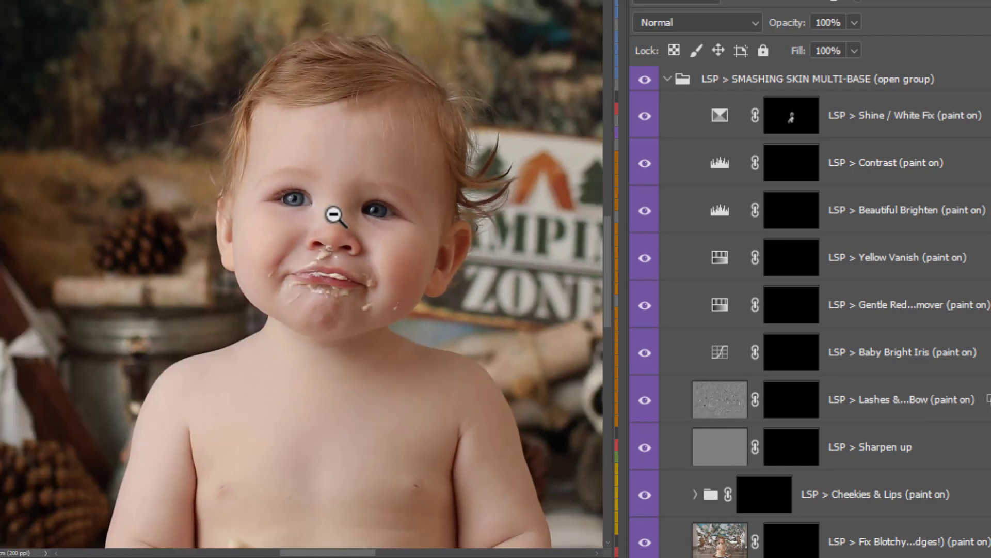
right_click(335, 214)
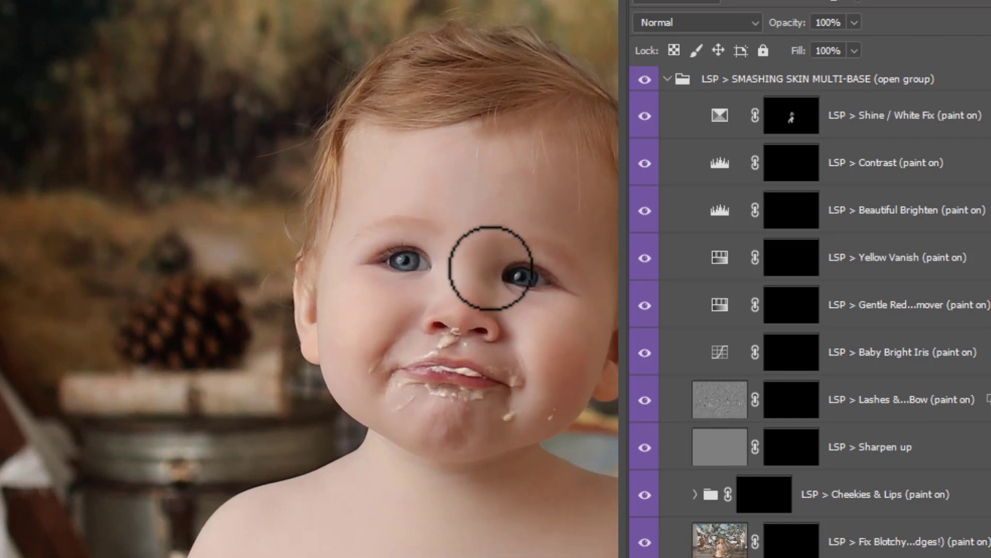
Step: Paint sharpening onto the left iris and brighten the right iris with a smaller brush
click(788, 457)
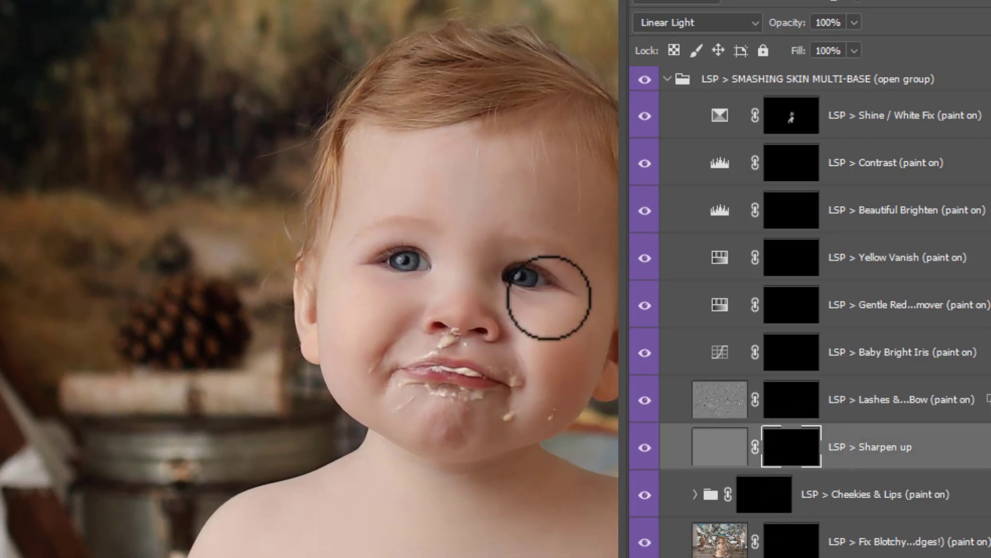
click(376, 259)
click(795, 403)
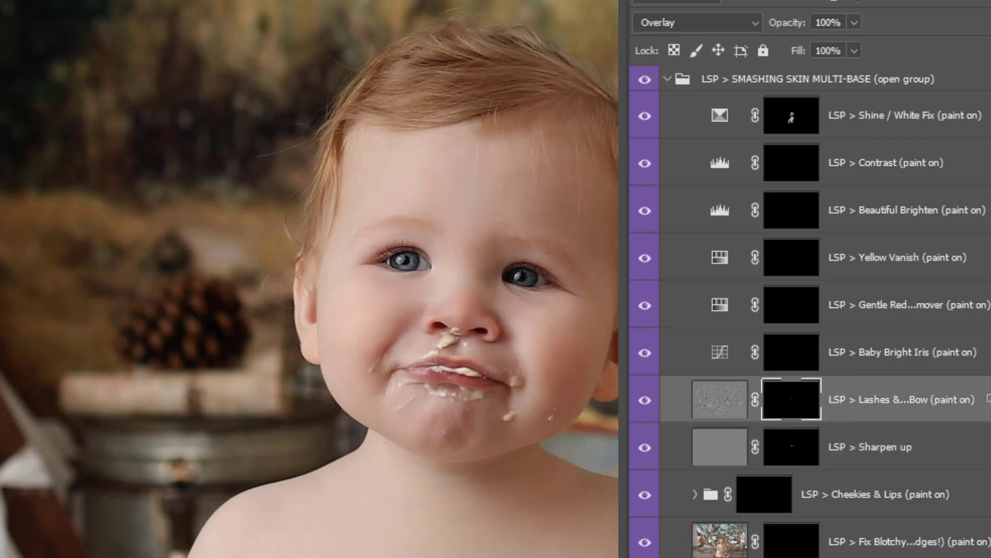
click(800, 356)
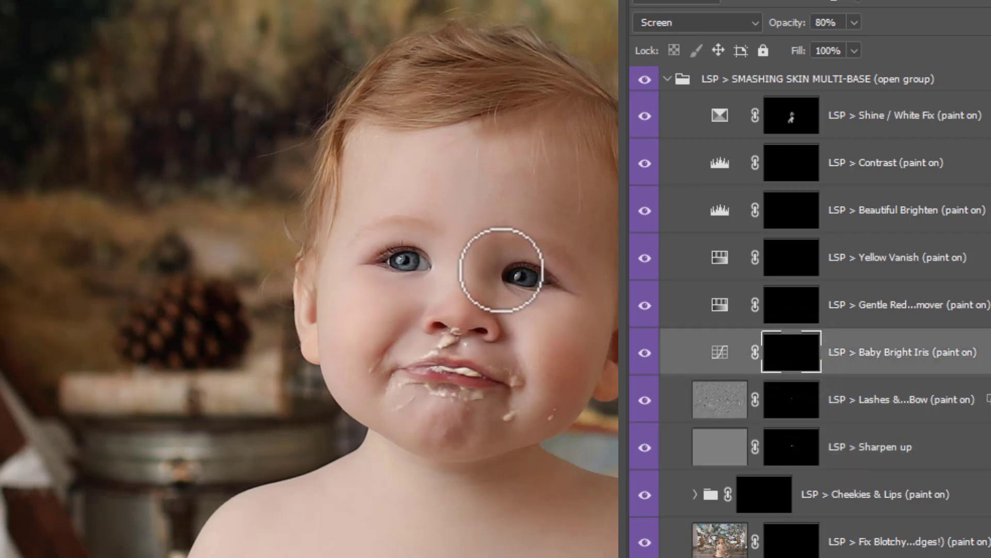
key(bracketleft)
key(bracketleft)
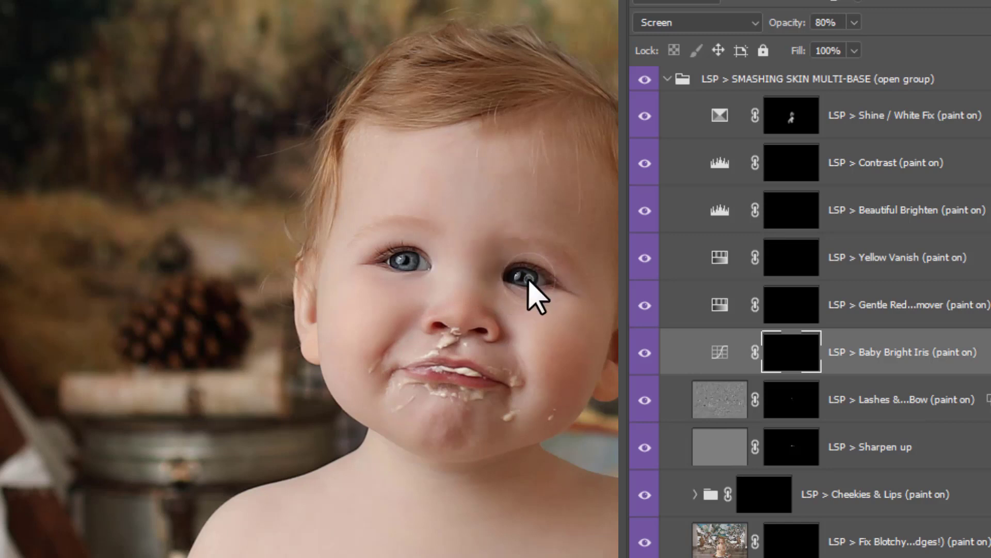
click(529, 279)
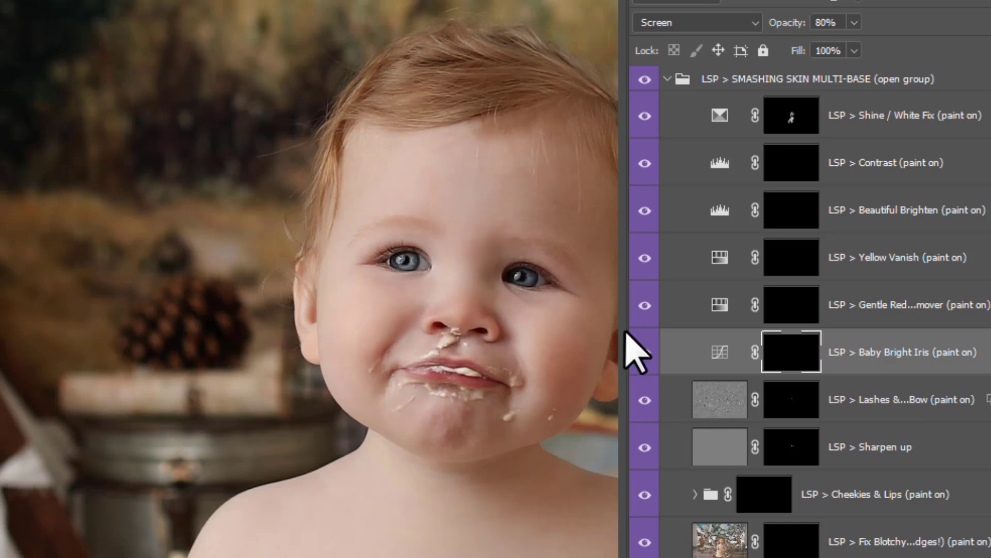
Step: Dab Gentle Red Remover on the face and paint Yellow Vanish across the chin with a larger brush
click(797, 310)
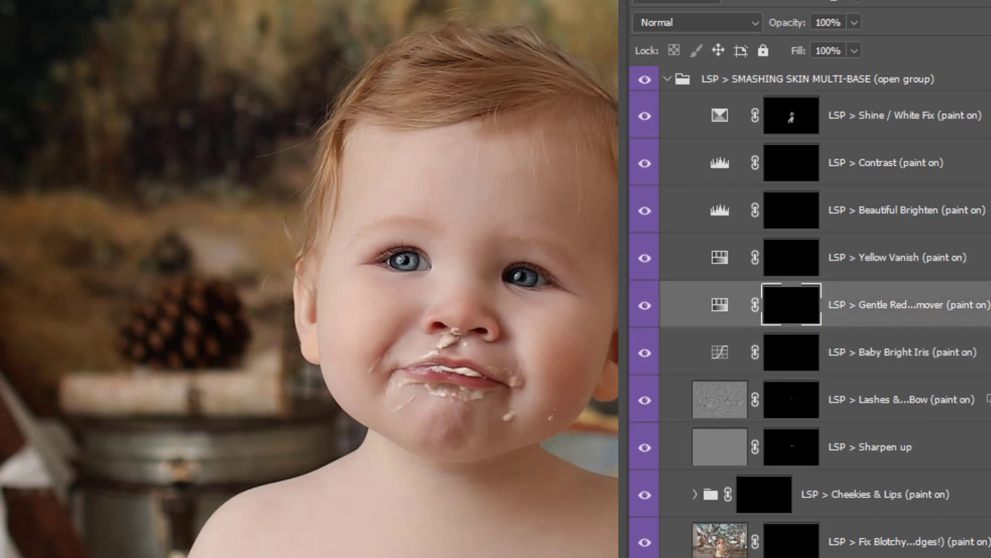
click(531, 294)
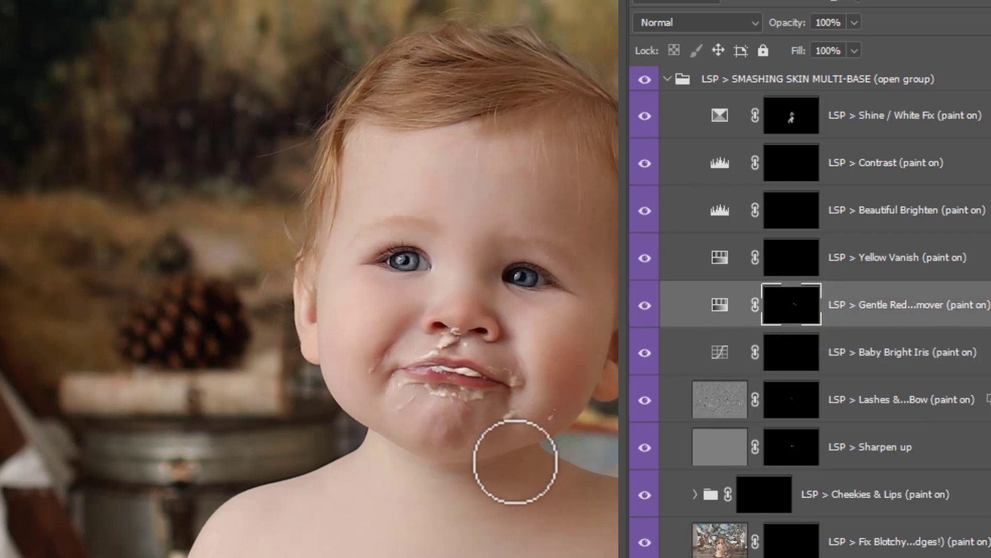
key(bracketright)
key(bracketright)
key(bracketright)
key(bracketright)
key(bracketright)
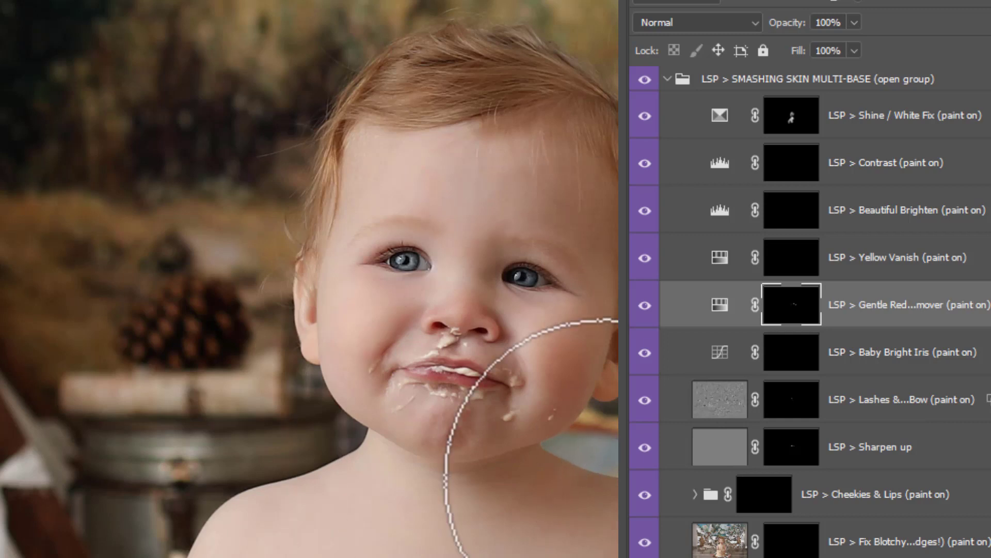
click(785, 264)
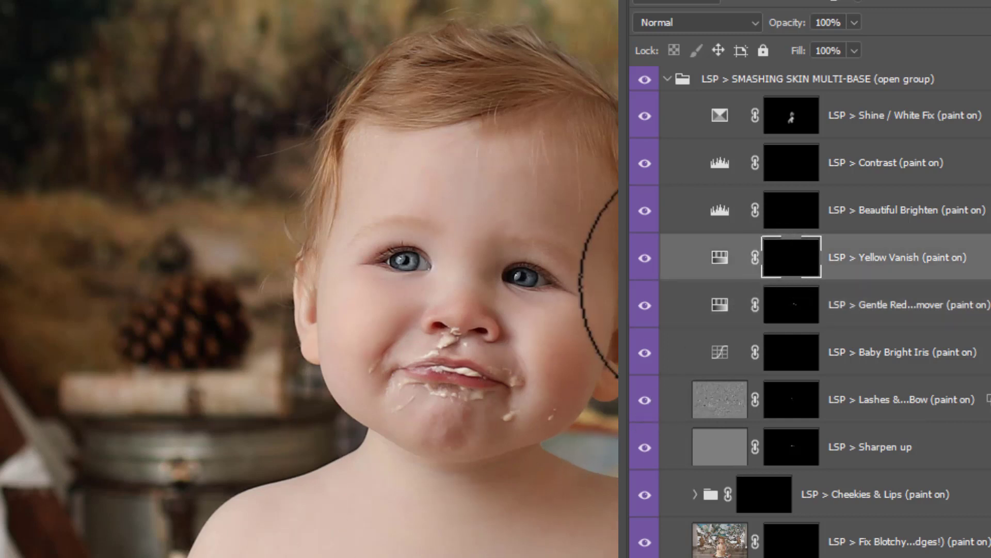
mouse_move(550, 480)
mouse_down()
mouse_move(542, 519)
mouse_move(377, 475)
mouse_move(455, 552)
mouse_up()
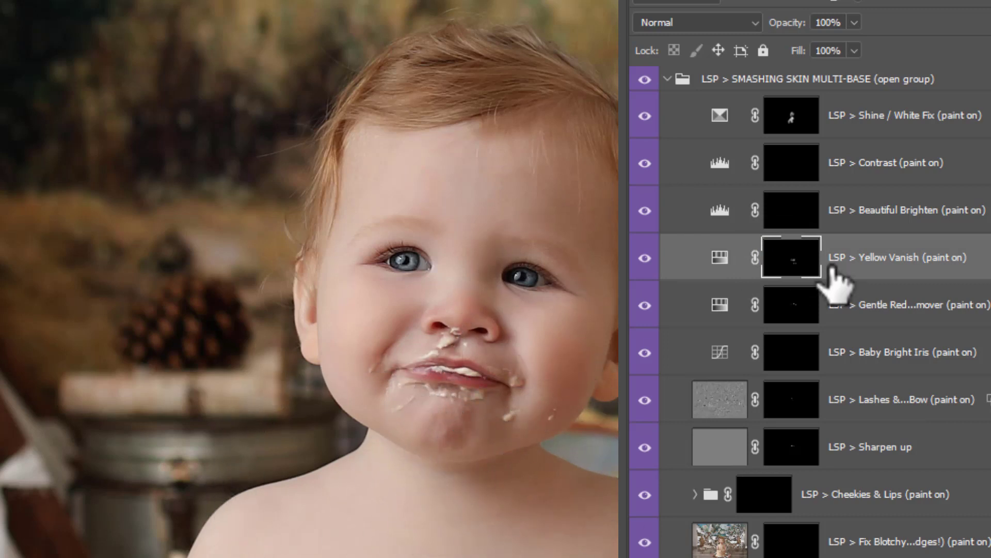
Step: Collapse the skin group and add a Cheekies & Lips colour sampled from the baby's cheek
click(667, 78)
scroll(677, 405, down, 3)
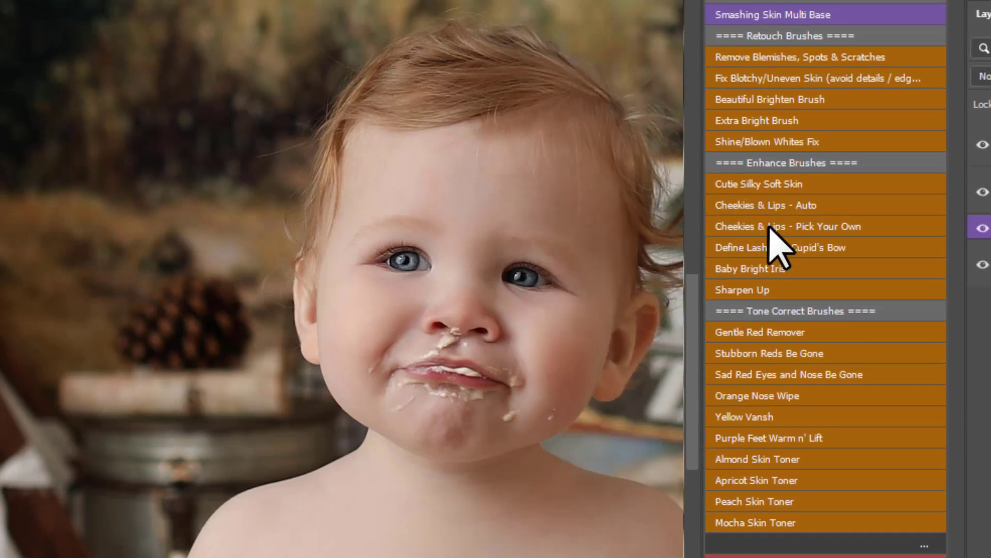
click(769, 227)
click(528, 155)
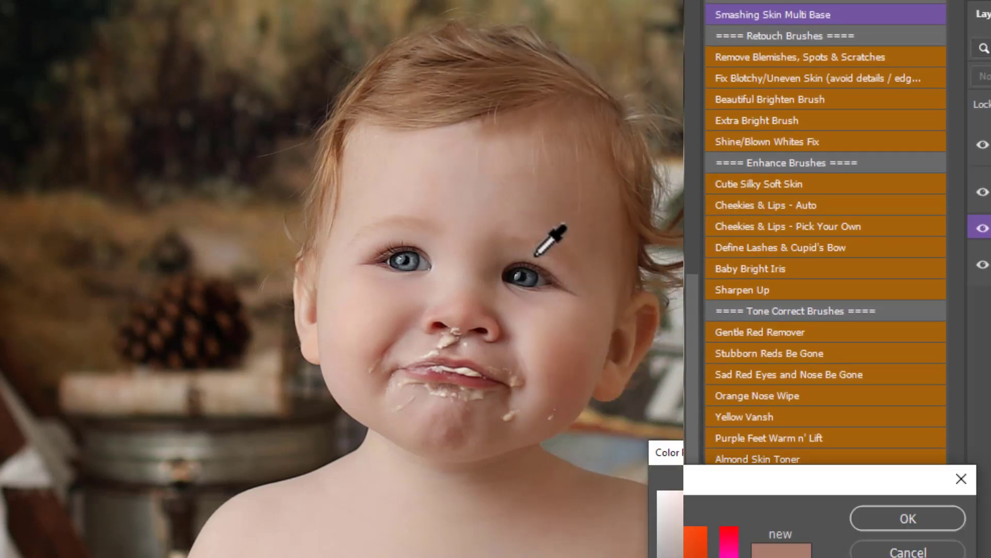
click(549, 351)
click(881, 521)
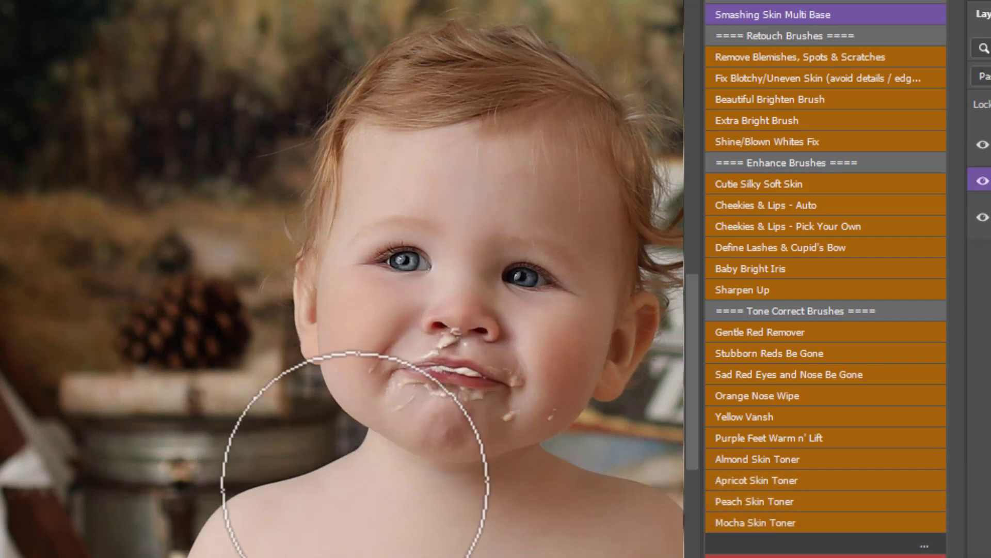
Step: Add the Sad Red Eyes and Nose Be Gone layer from the LSP panel
scroll(609, 362, down, 3)
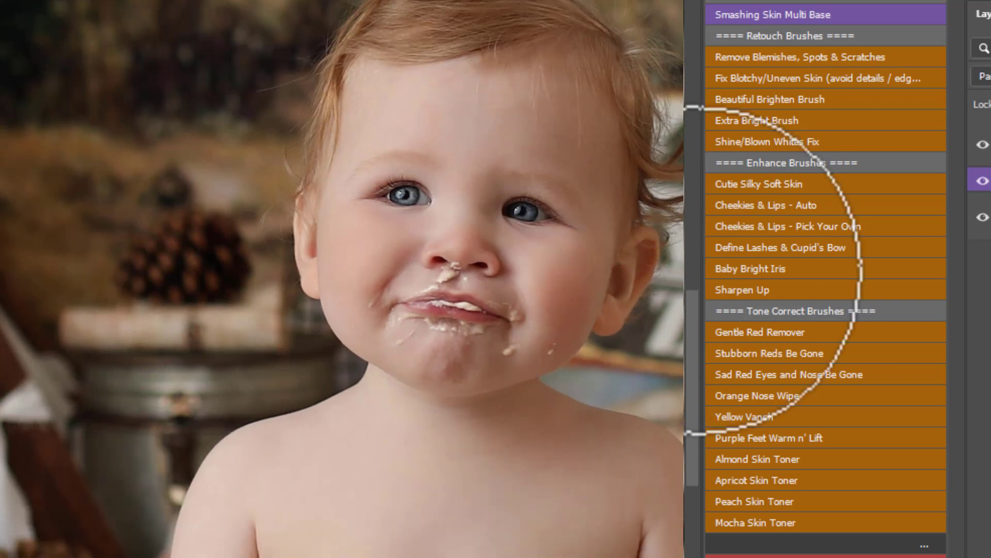
scroll(584, 367, down, 2)
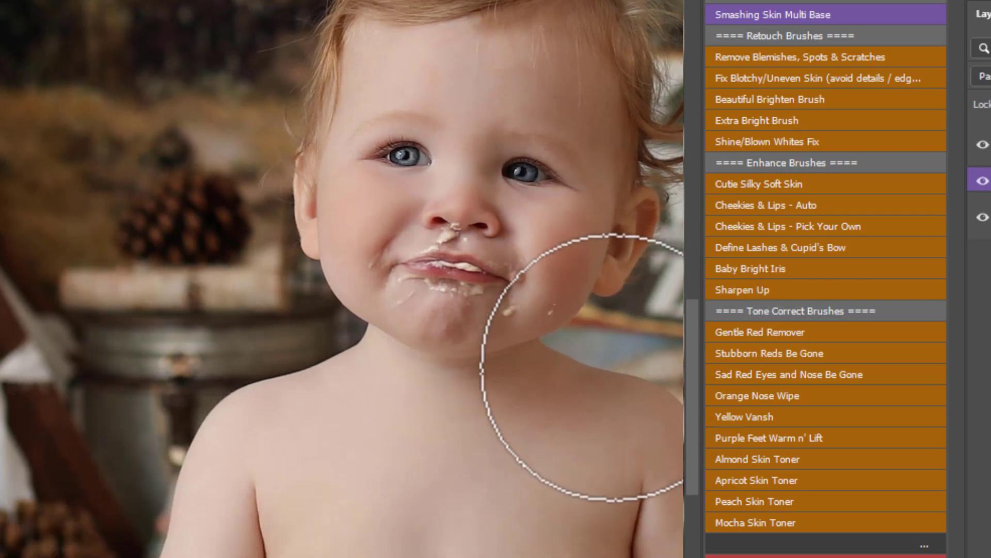
scroll(583, 367, down, 2)
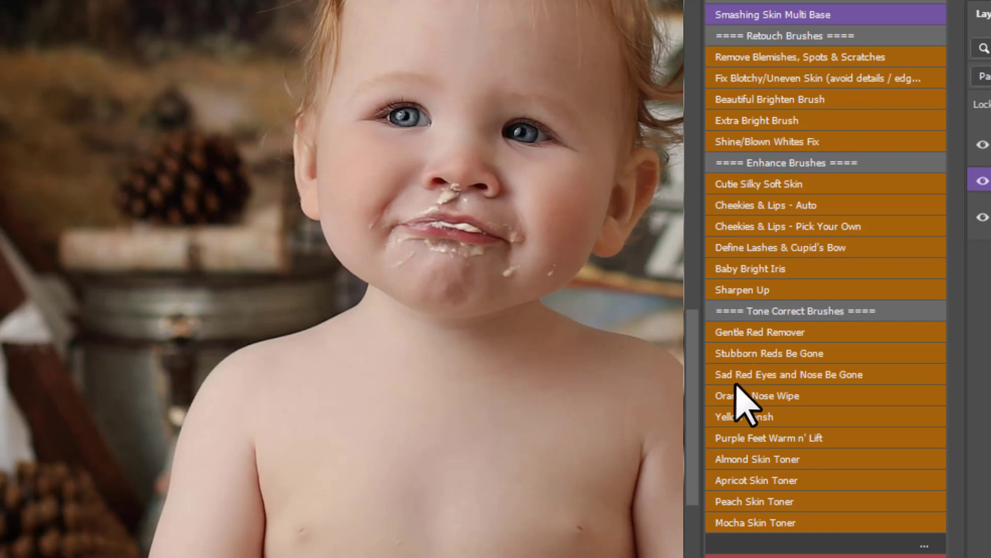
scroll(666, 392, up, 3)
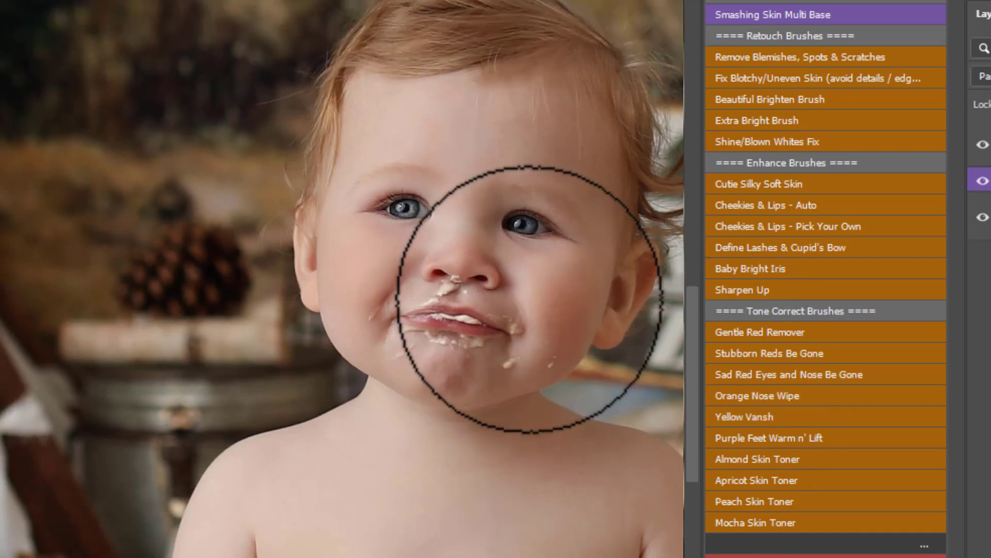
click(734, 382)
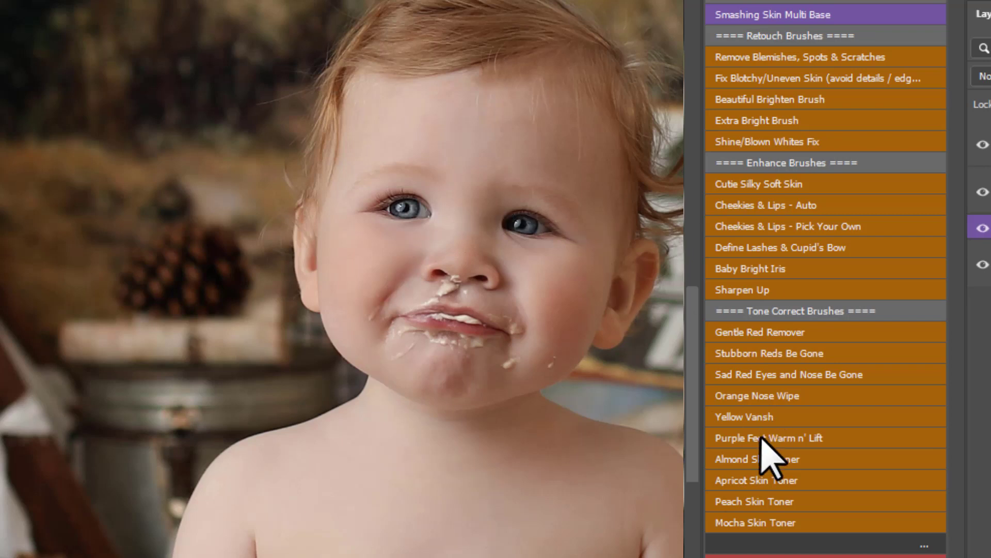
Step: Add the Apricot Skin Toner and Yellow Vansh layers, then zoom out with Ctrl+0
click(735, 481)
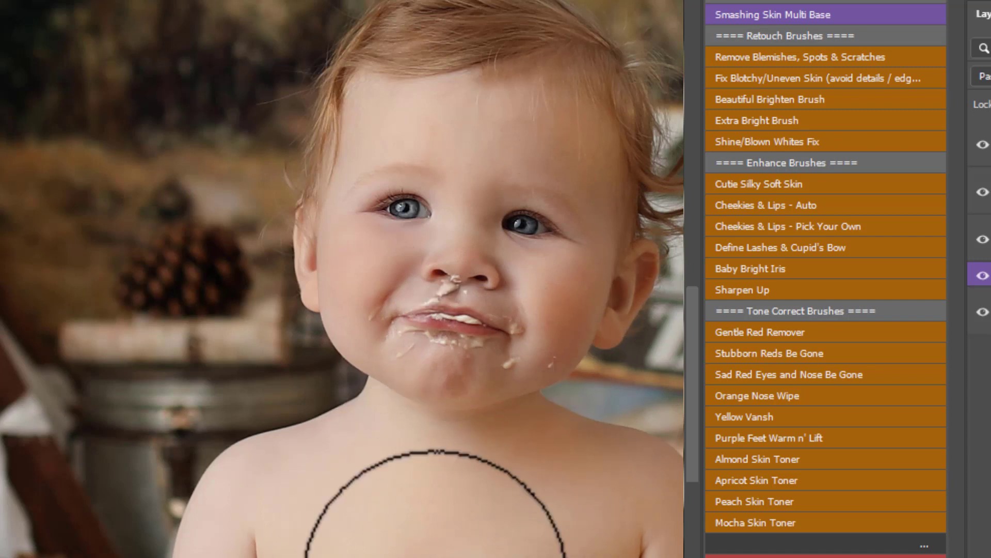
click(782, 418)
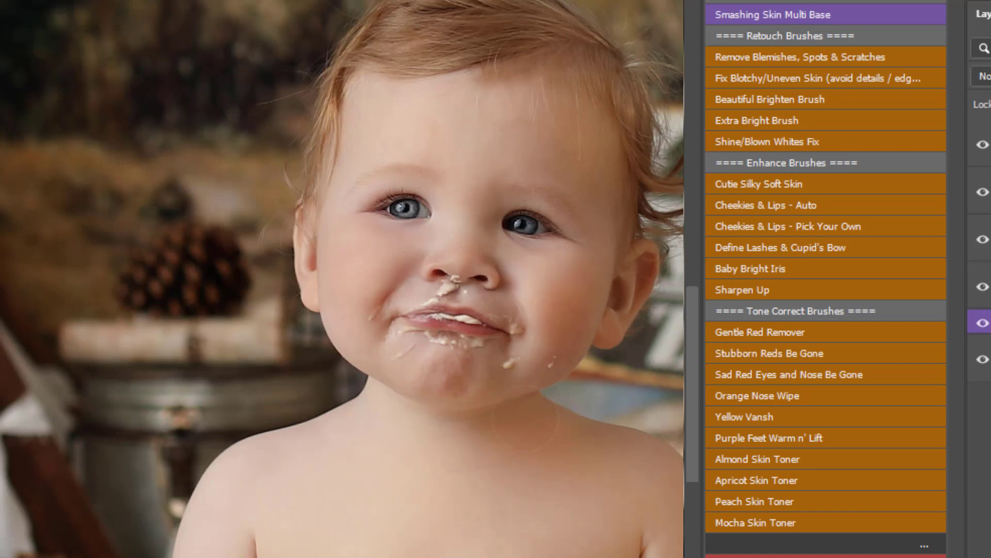
key(ctrl+0)
Step: Zoom out from the baby's face until the entire cake smash photo fits the window
scroll(832, 453, down, 5)
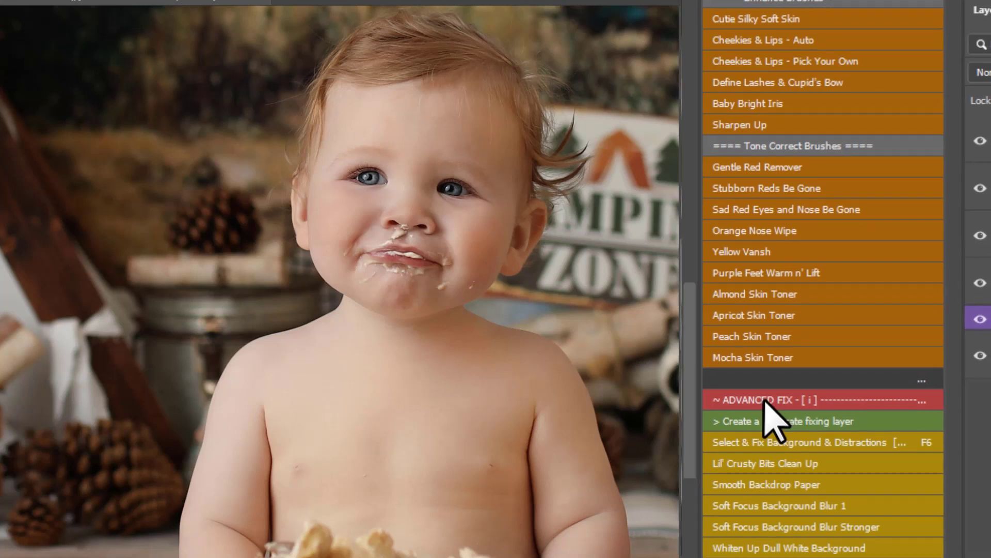
scroll(774, 418, down, 5)
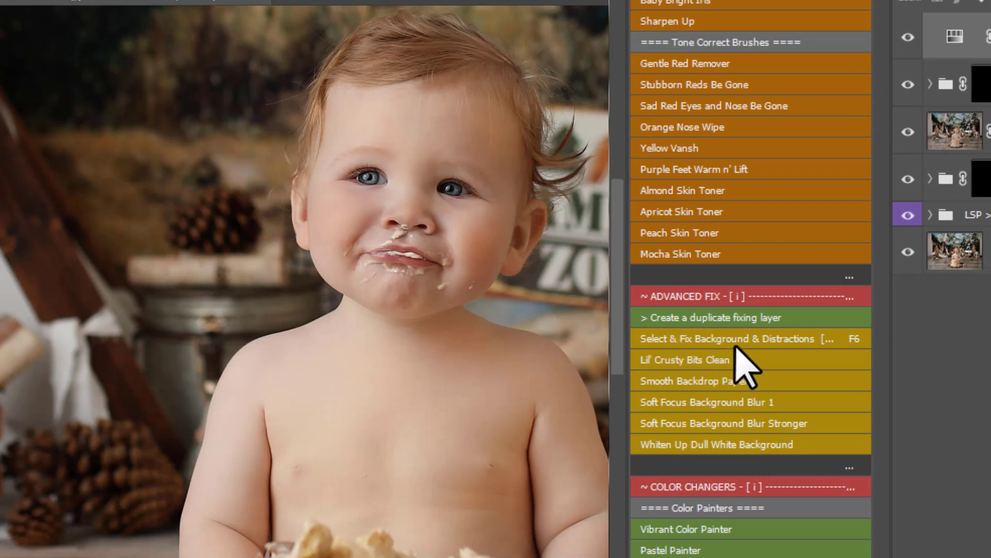
scroll(746, 359, down, 2)
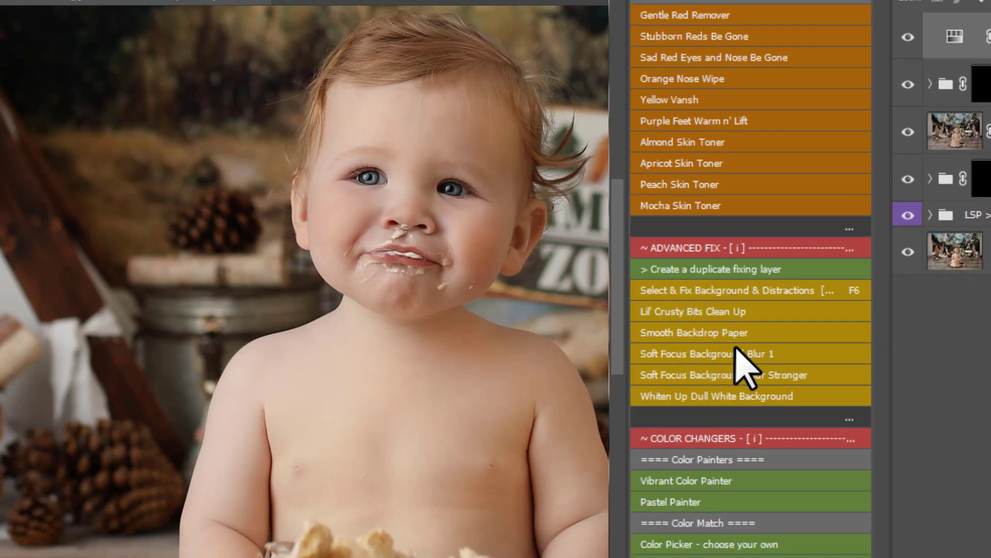
scroll(744, 362, down, 10)
scroll(804, 302, down, 2)
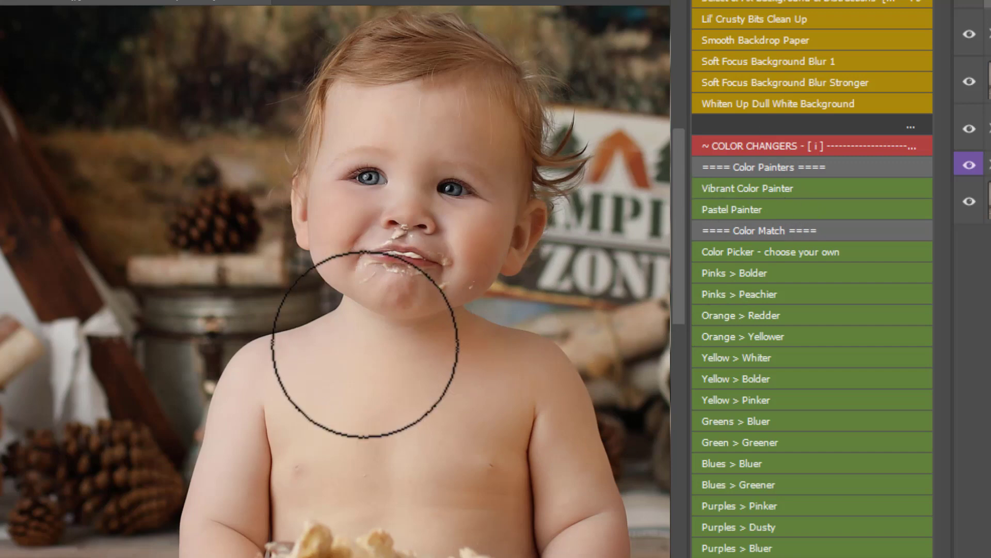
alt+click(364, 347)
alt+click(363, 346)
alt+click(361, 346)
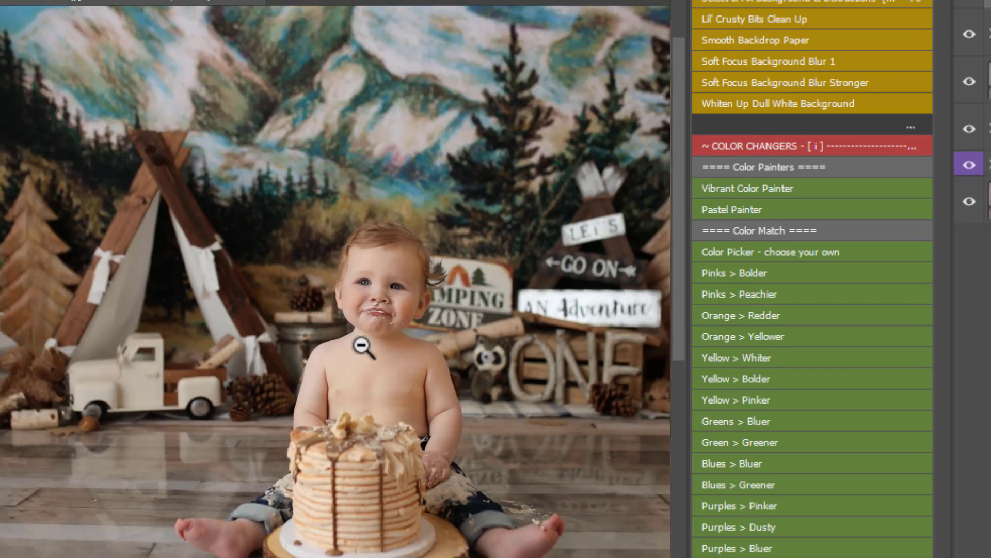
scroll(439, 383, down, 2)
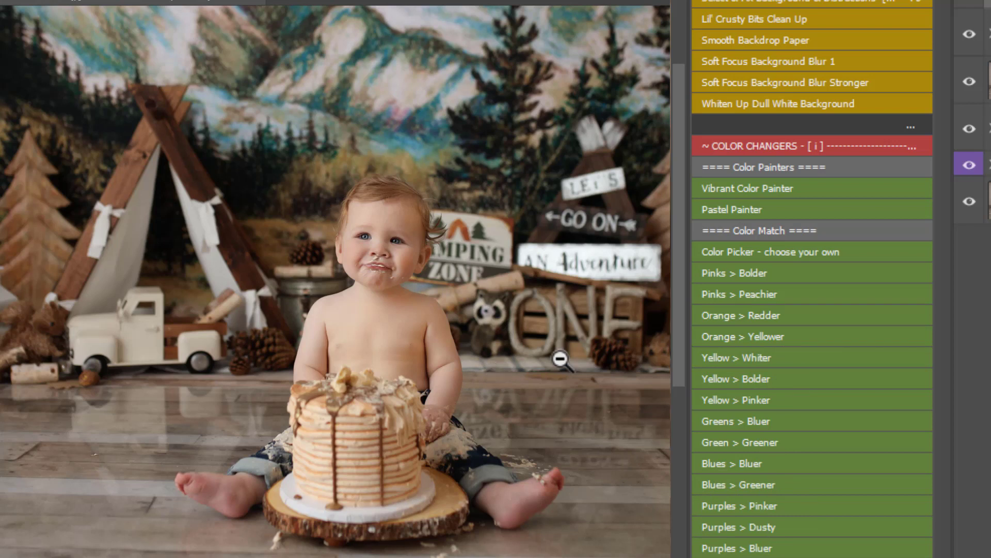
Step: Apply the Balloon POP overlay, lower its opacity, then hide it
scroll(785, 327, down, 2)
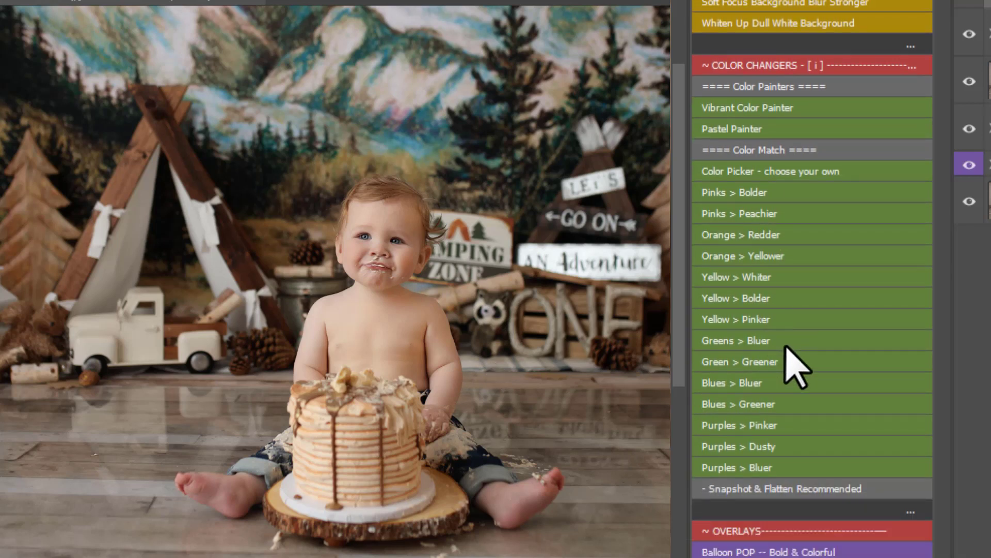
scroll(807, 368, down, 5)
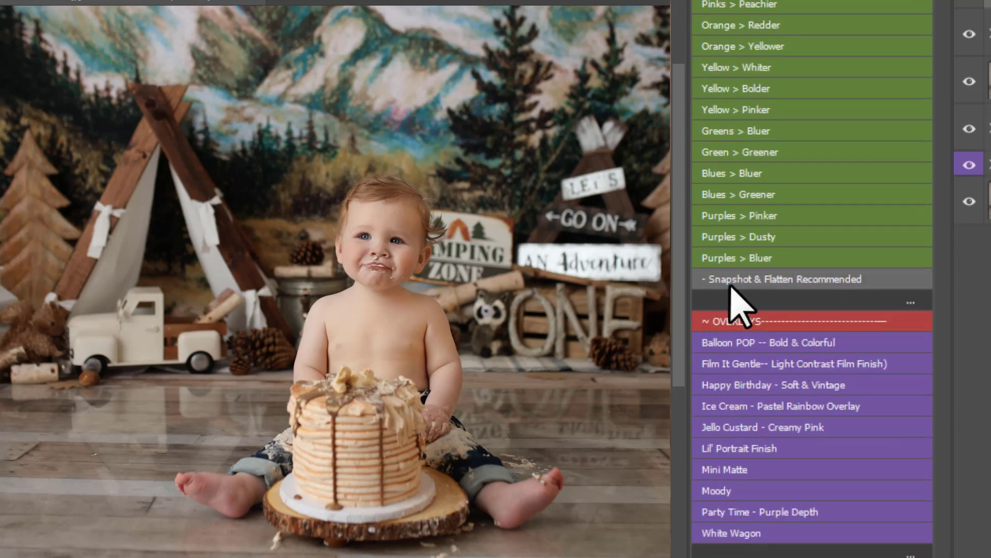
click(745, 343)
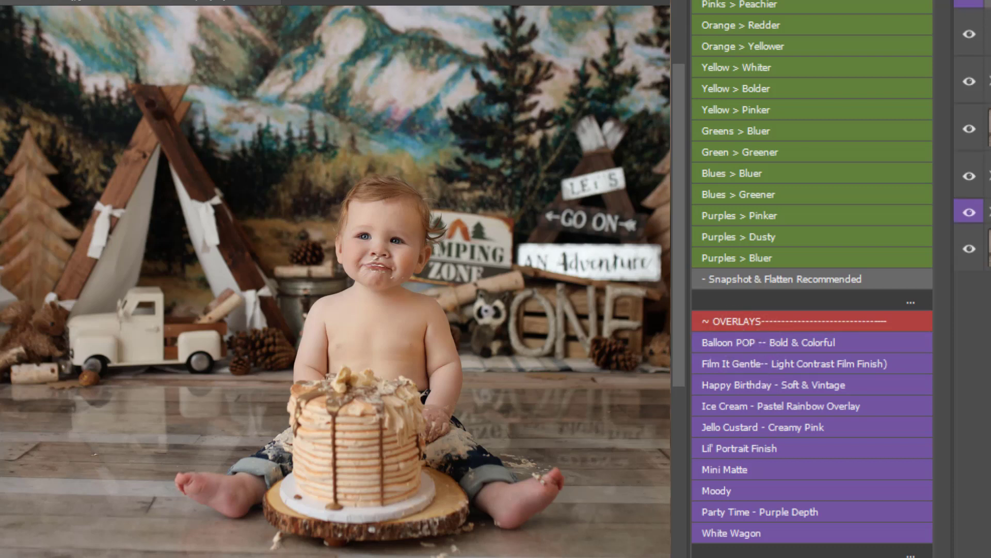
click(926, 55)
drag(942, 78, 881, 110)
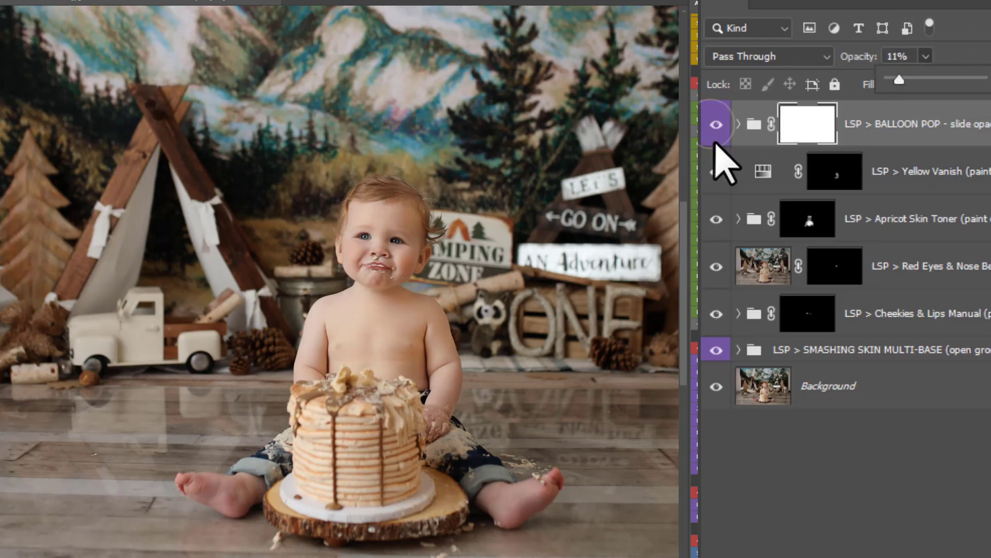
key(ctrl+comma)
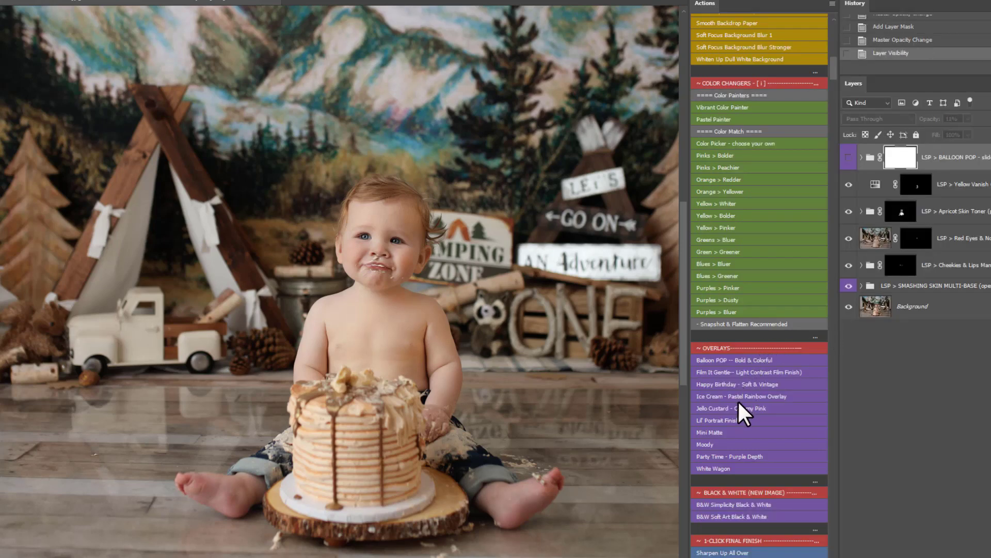
Step: Apply the Ice Cream pastel rainbow overlay and toggle it off and on to compare
click(736, 394)
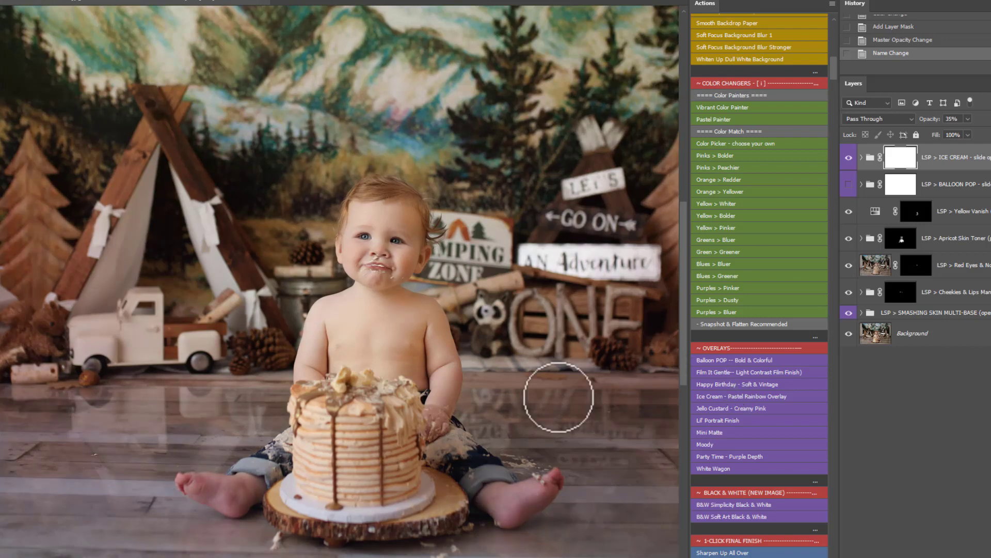
click(947, 157)
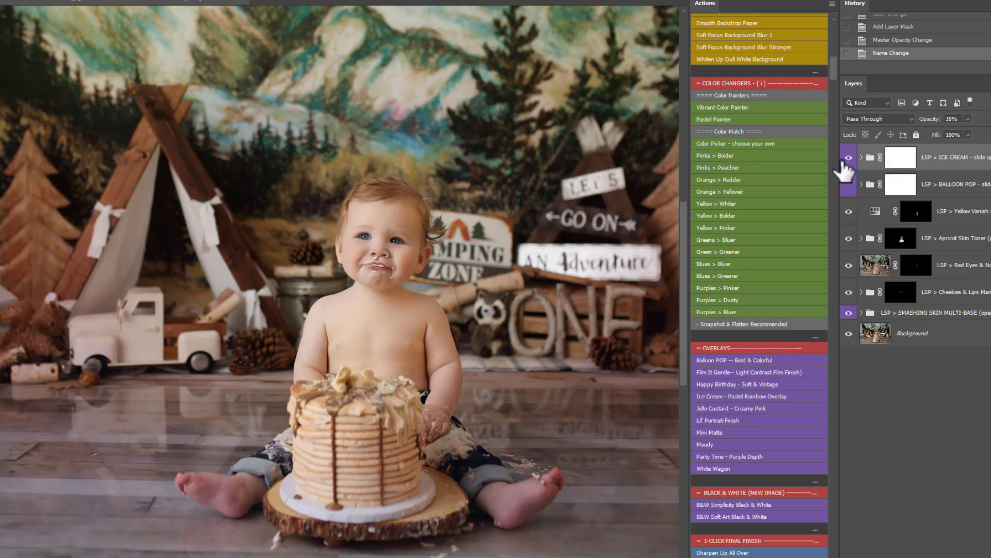
click(848, 157)
click(848, 158)
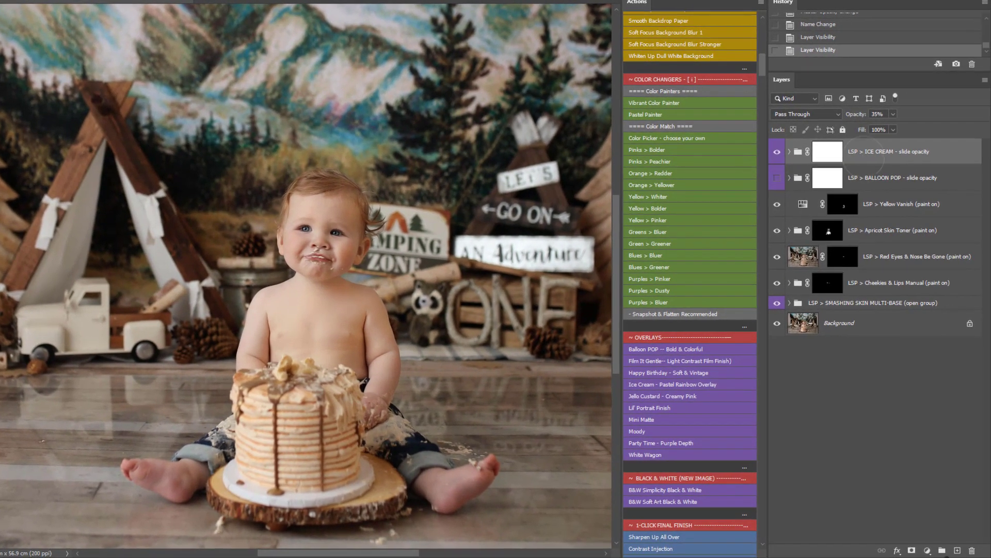
Step: Delete both the Ice Cream and Balloon POP overlay groups
click(972, 550)
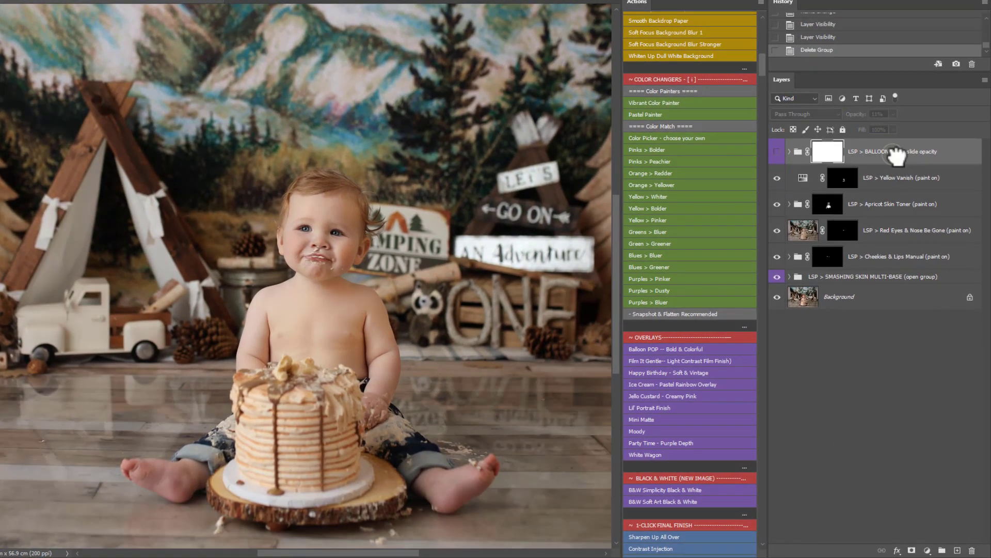
drag(896, 155, 973, 549)
scroll(661, 397, down, 3)
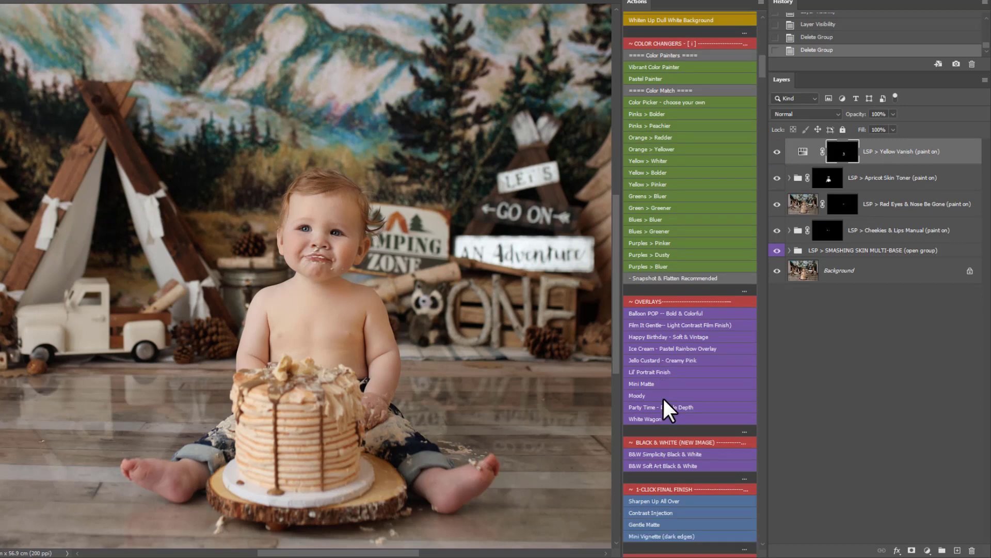
scroll(669, 389, down, 1)
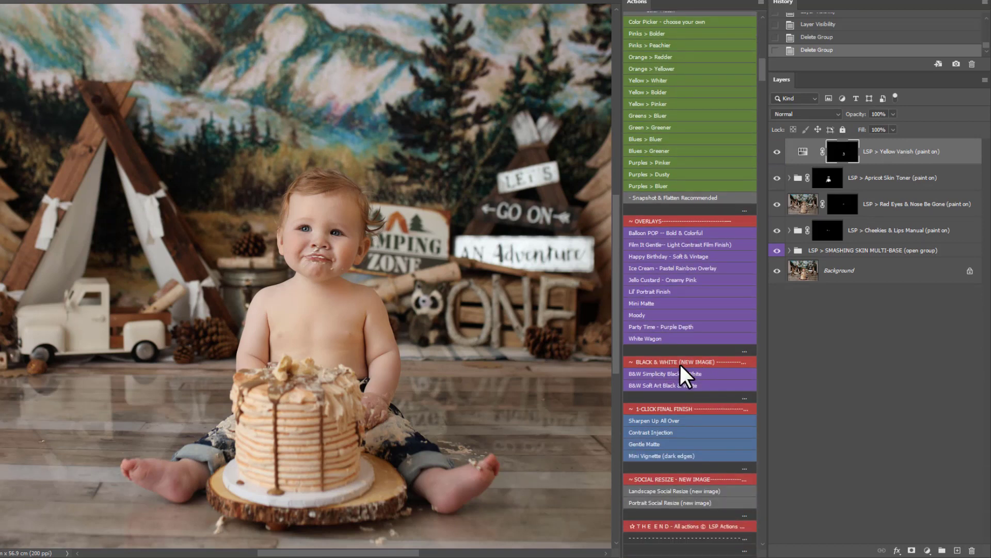
Step: Create a B&W Simplicity black-and-white copy, then return to the colour A4566.jpg document
click(648, 373)
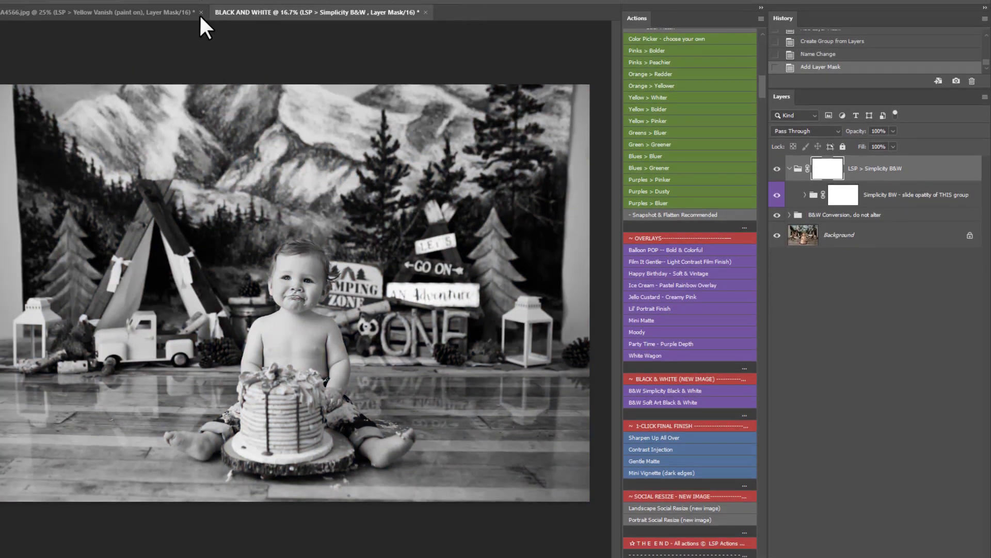
click(180, 12)
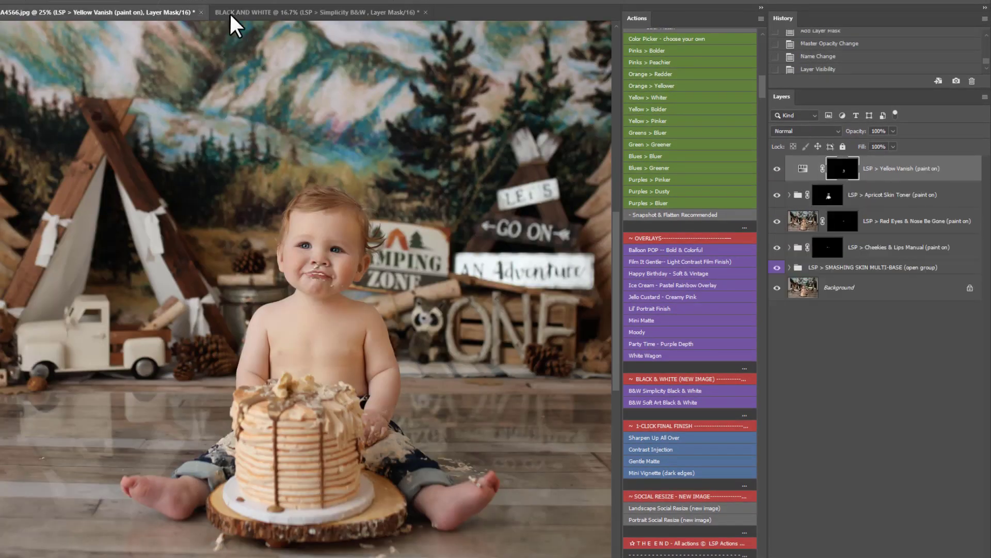
click(268, 12)
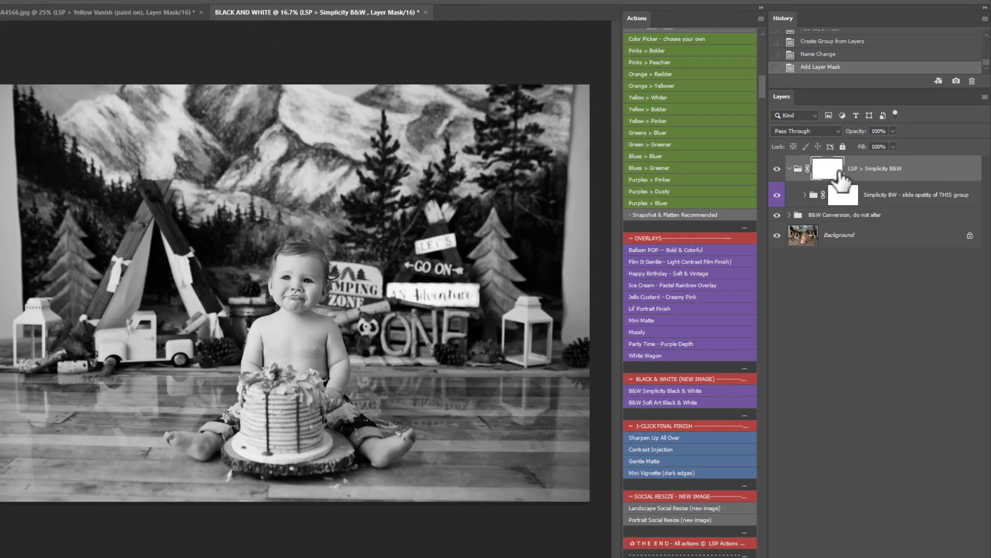
click(150, 16)
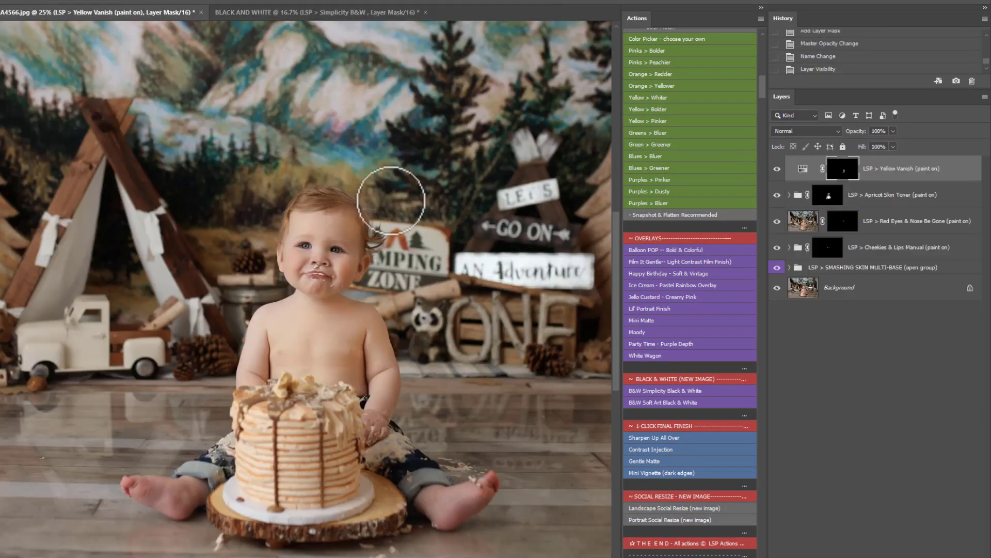
Step: Add Sharpen Up All Over and a Gentle Matte finish at 35% opacity
scroll(682, 369, down, 2)
scroll(686, 370, down, 1)
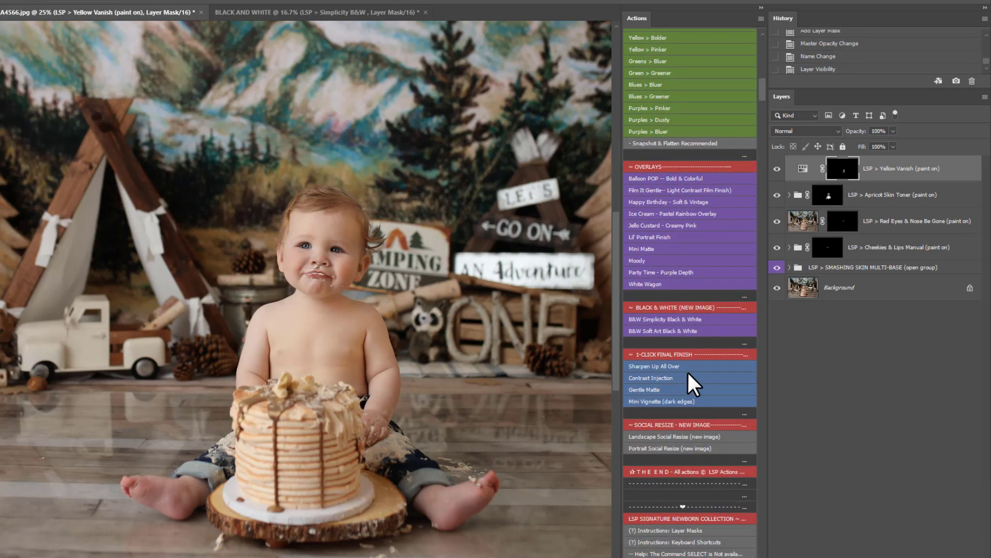
click(650, 363)
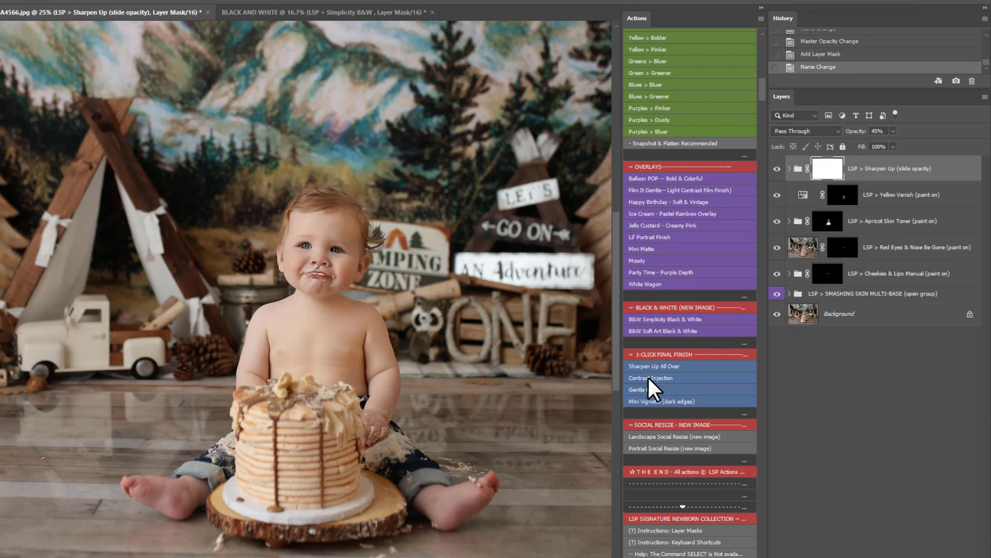
click(646, 388)
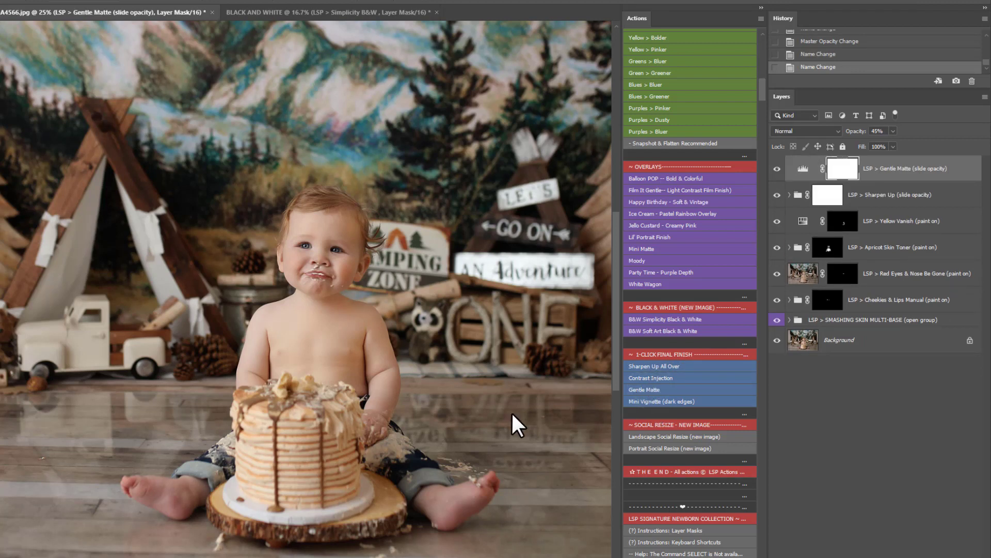
drag(891, 127, 885, 141)
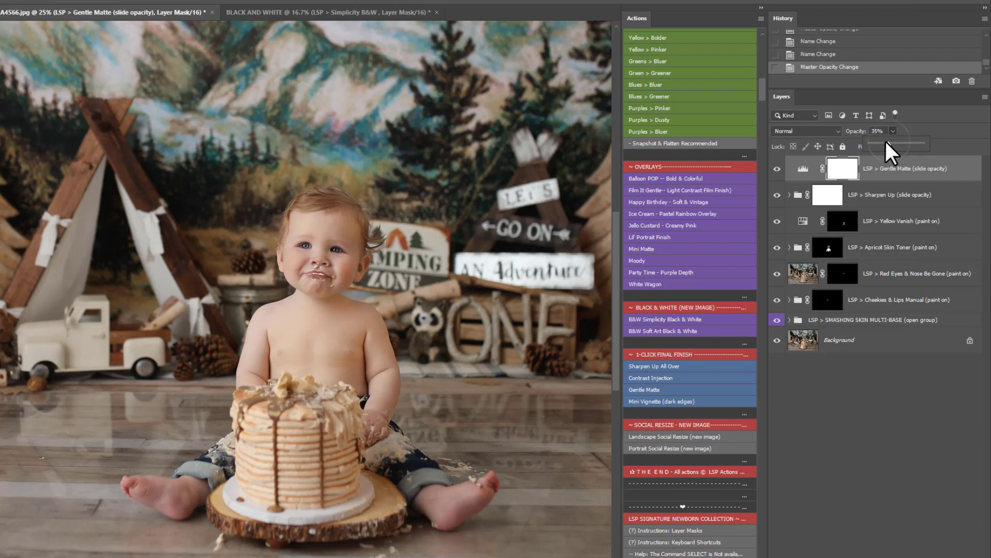
Step: Hide and restore all edit layers to compare with the original, then zoom out
click(831, 321)
drag(778, 318, 779, 171)
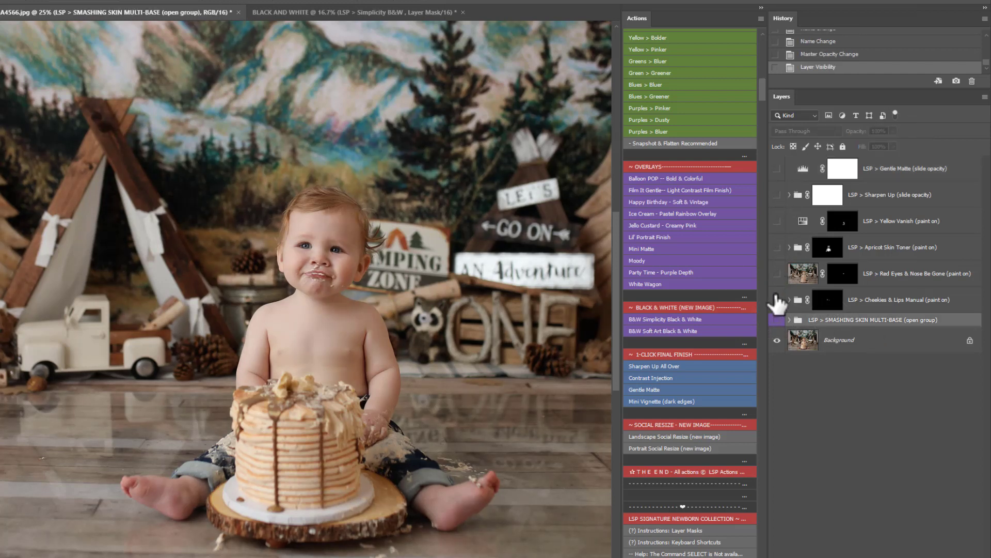
drag(777, 319, 777, 171)
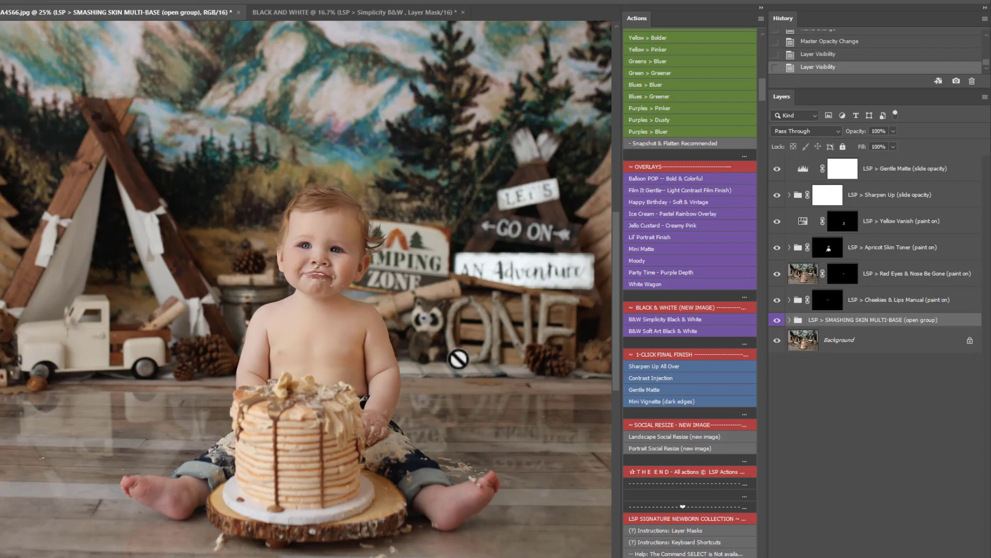
key(ctrl+minus)
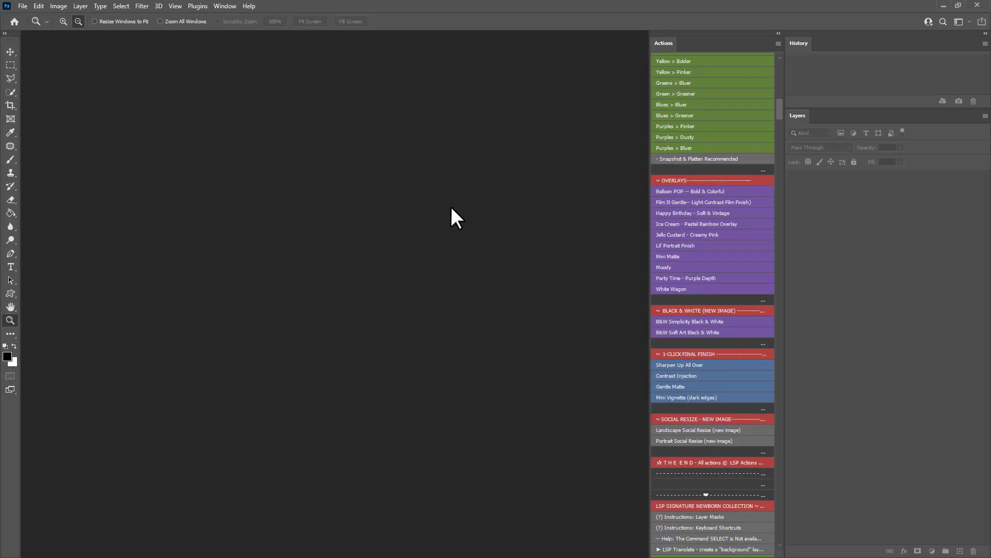
Step: Scroll the Actions panel back up to the LSP CAKE SMASH CUTIE header
scroll(776, 124, up, 10)
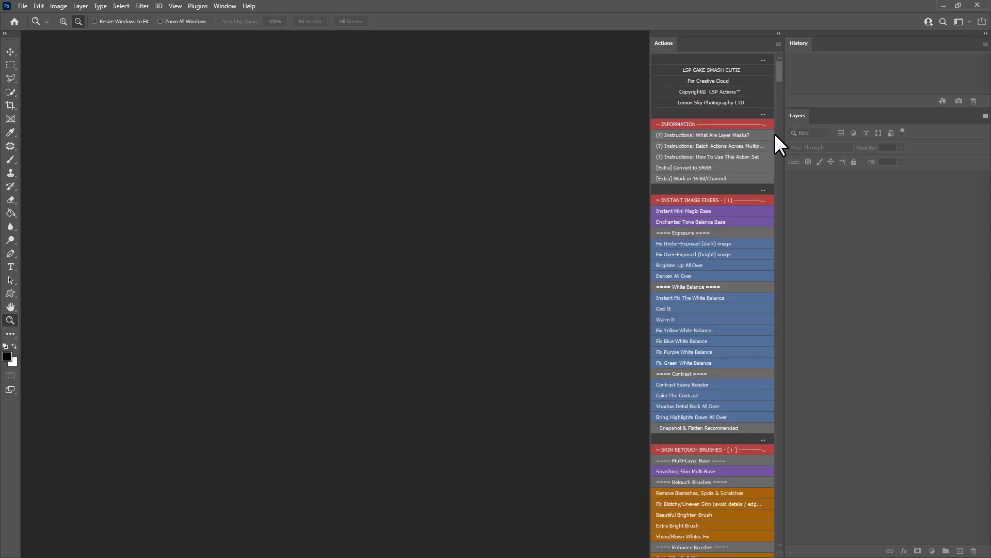